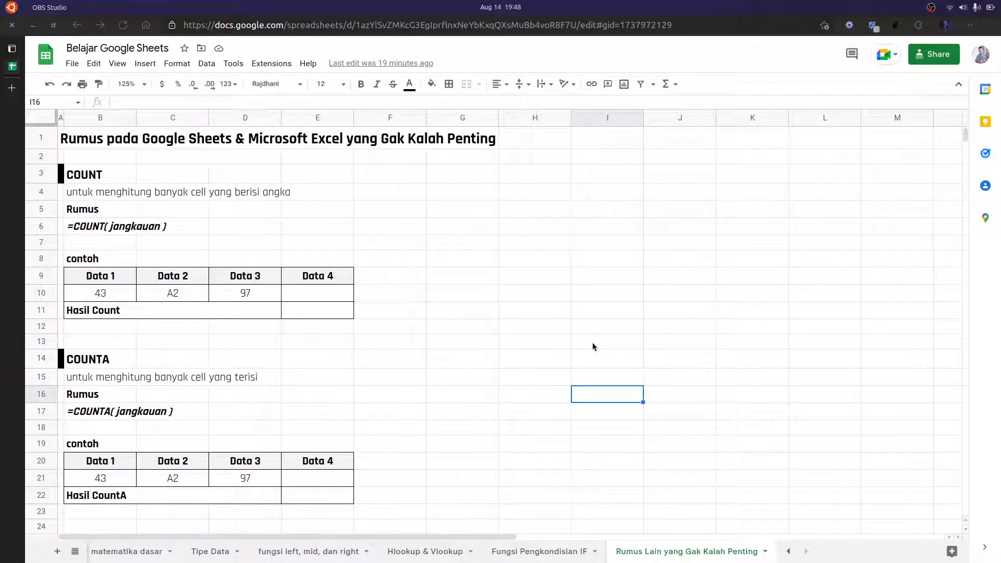
# - Enter =COUNT(B10:E10) in the Hasil Count result cell E11 and check it against the data cells in row 10
pyautogui.click(657, 330)
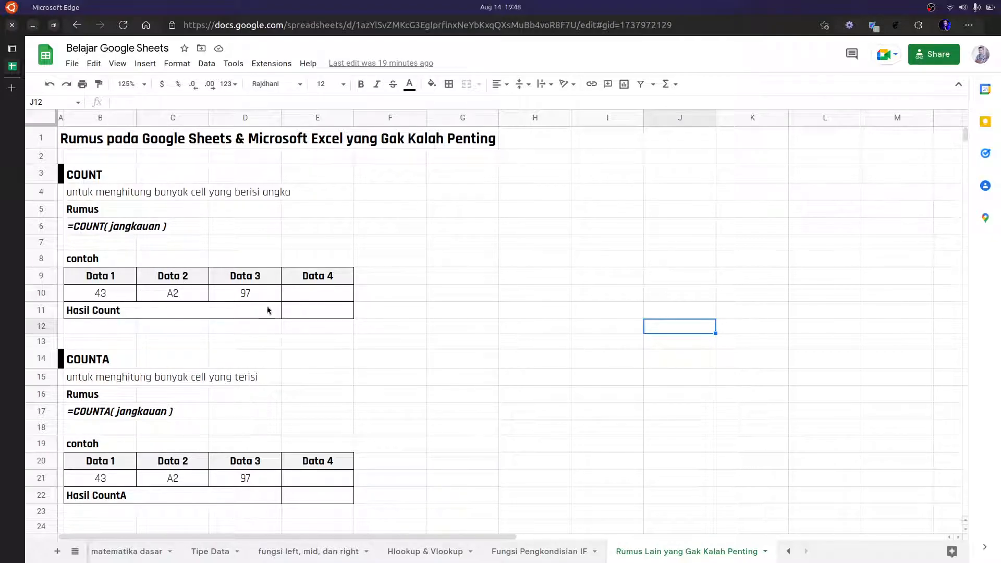
pyautogui.click(314, 312)
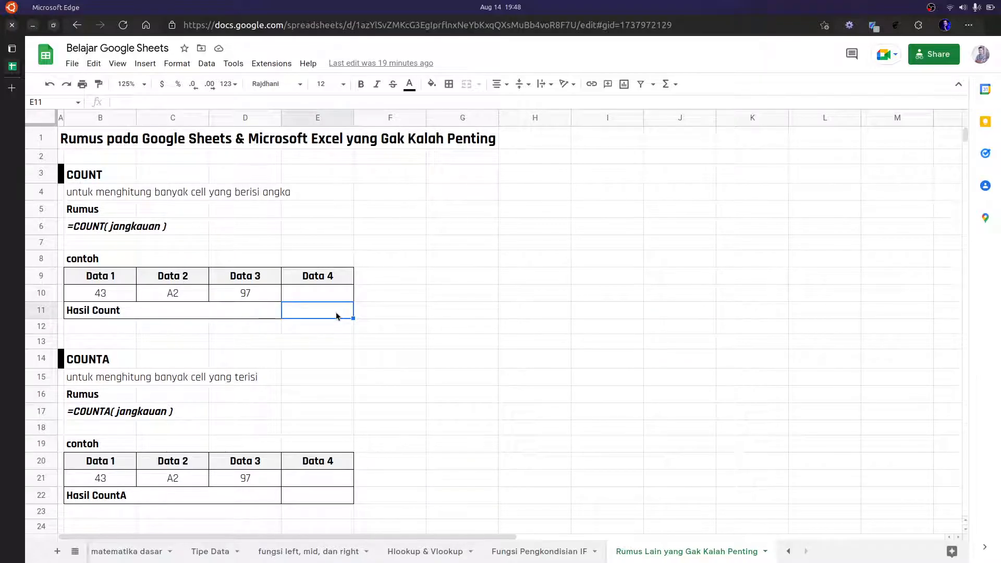
pyautogui.write('=COUNT(')
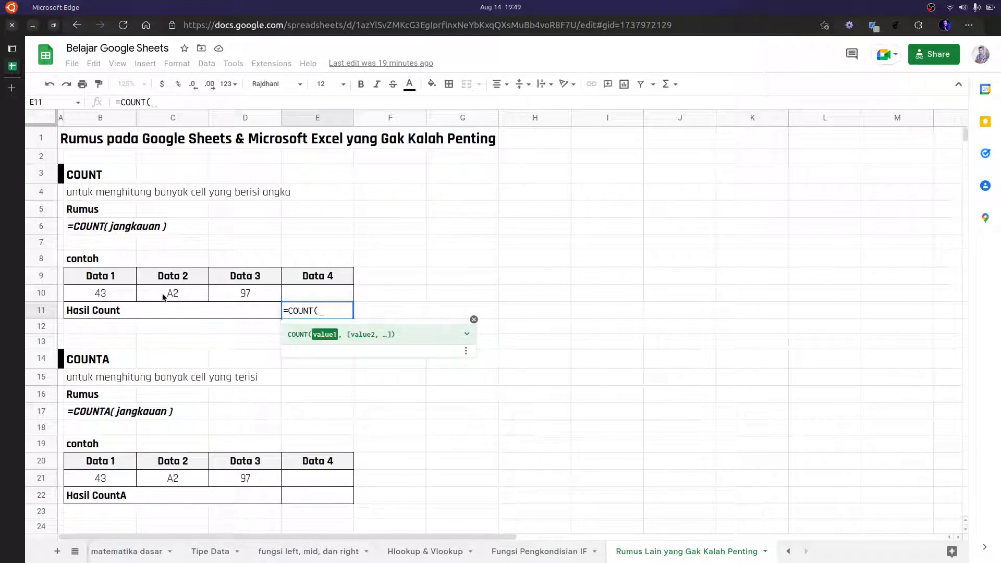
pyautogui.moveTo(122, 283); pyautogui.dragTo(347, 291)
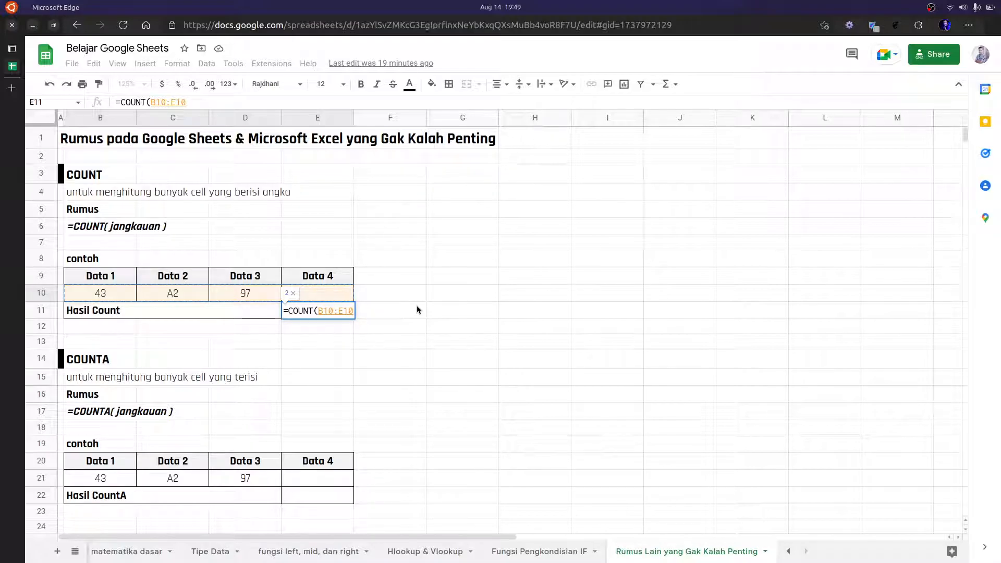
pyautogui.press('Return')
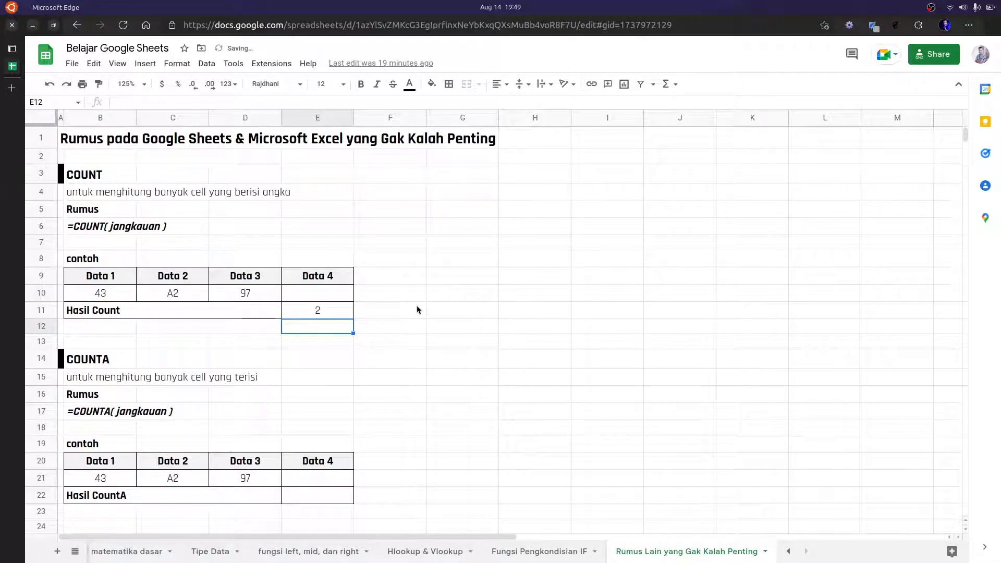
pyautogui.click(341, 310)
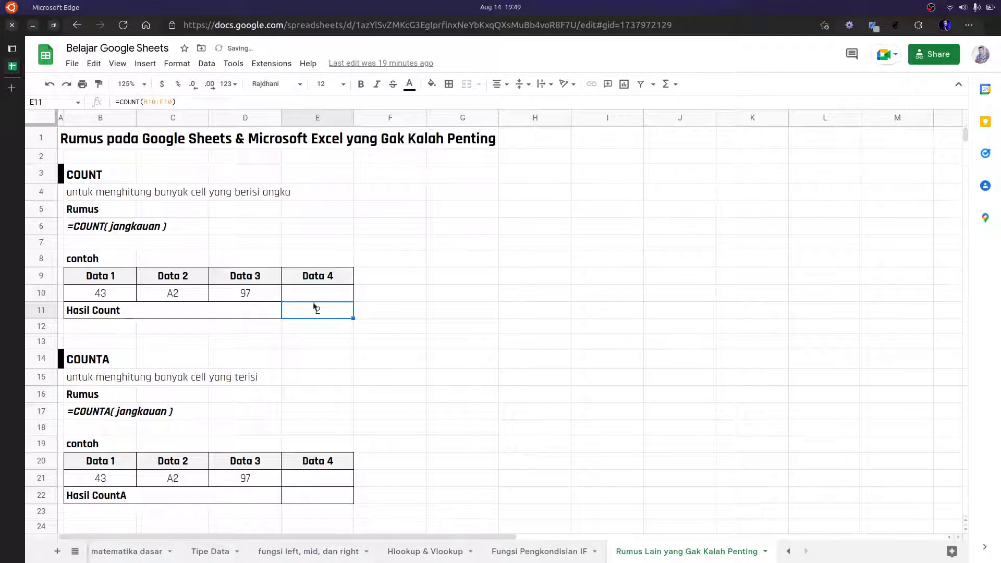
pyautogui.click(105, 295)
pyautogui.click(238, 293)
pyautogui.click(167, 297)
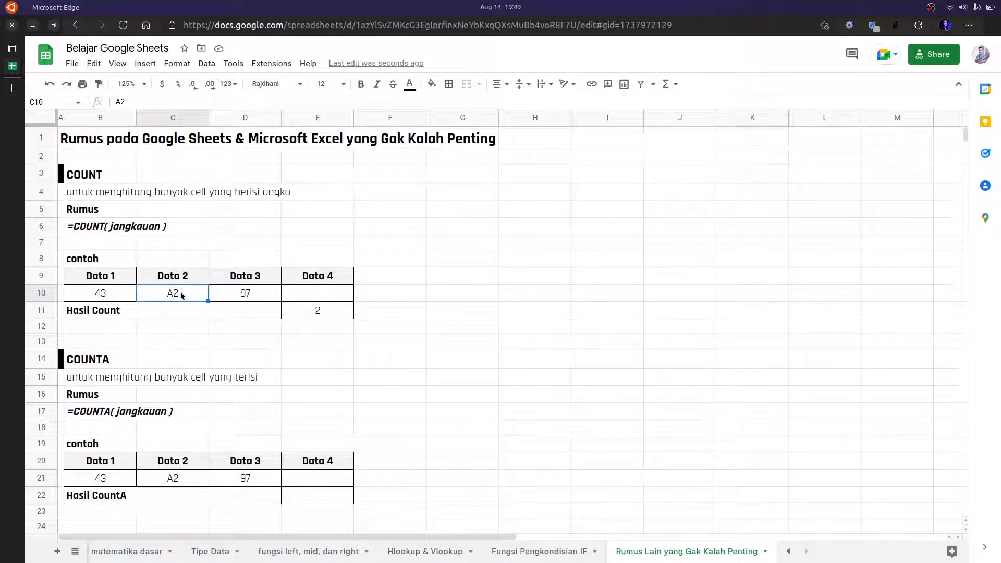
pyautogui.click(331, 298)
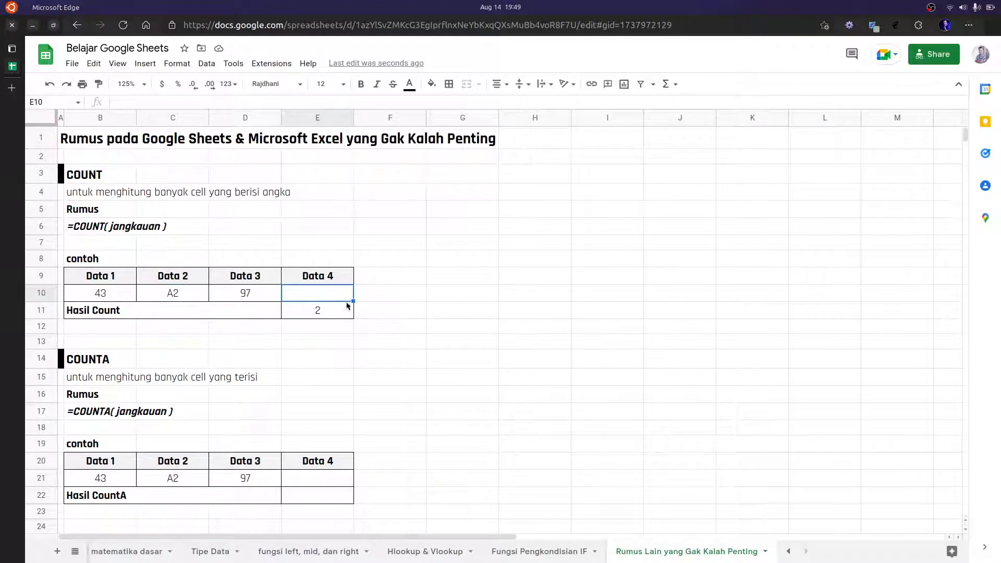
# - Enter =COUNTA(B21:E21) in the Hasil CountA result cell E22
pyautogui.click(99, 366)
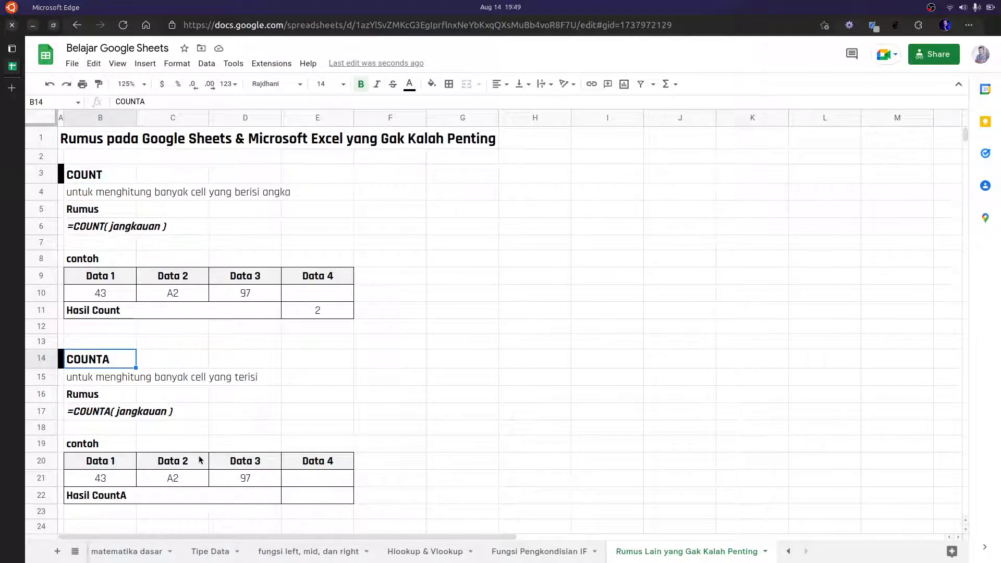
pyautogui.scroll(-1, 356, 442)
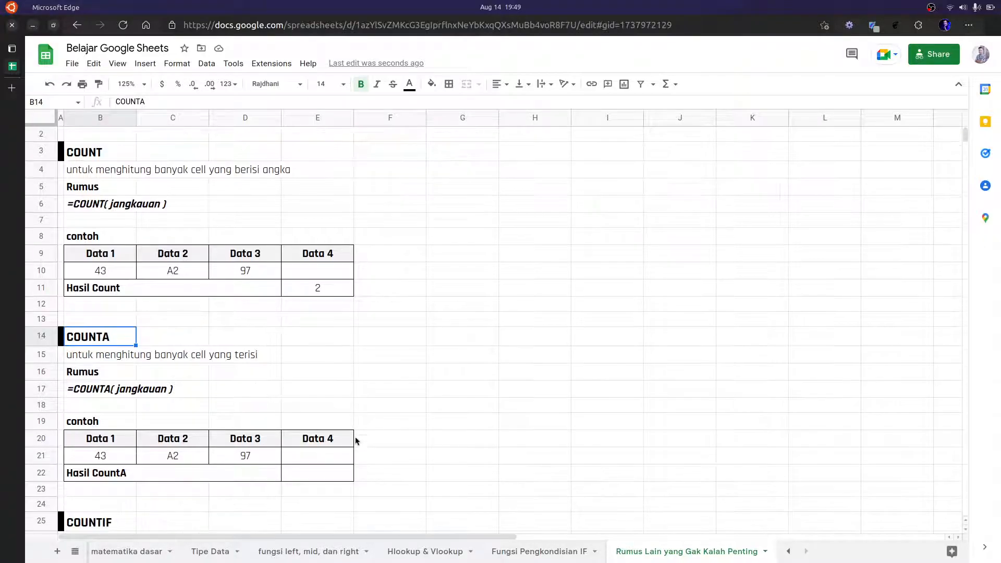
pyautogui.click(315, 474)
pyautogui.write('=C')
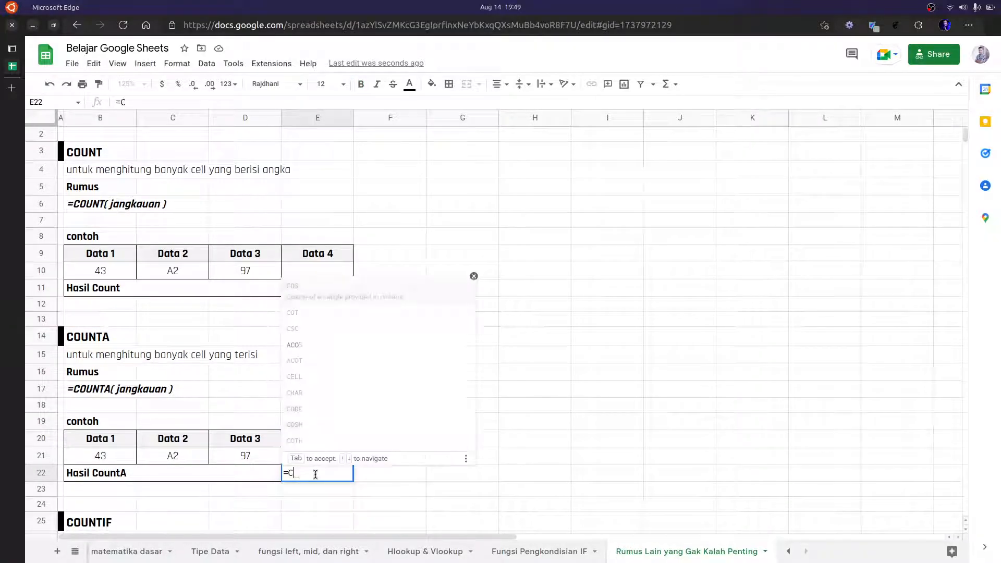
pyautogui.write('OUNTA(')
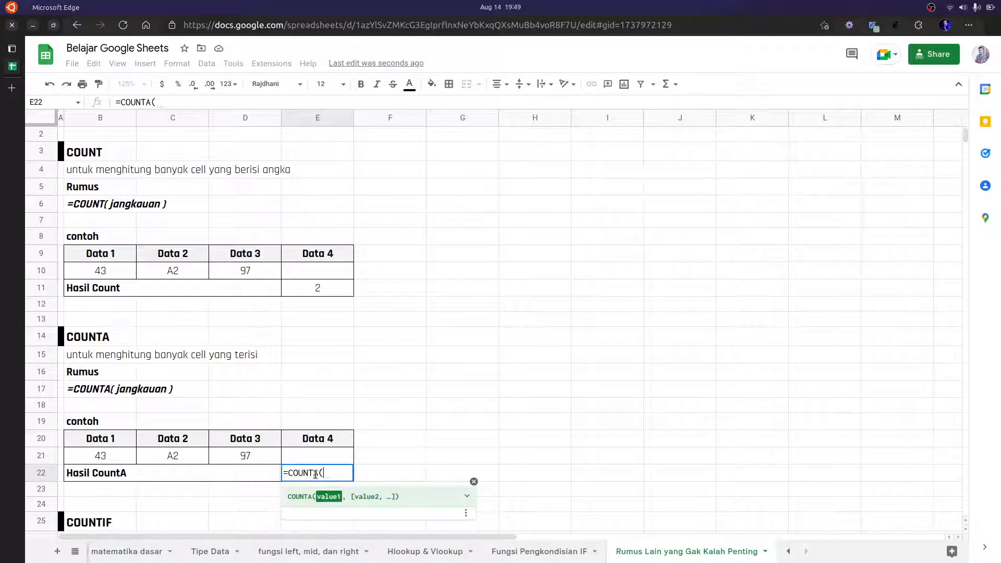
pyautogui.moveTo(110, 459); pyautogui.dragTo(324, 458)
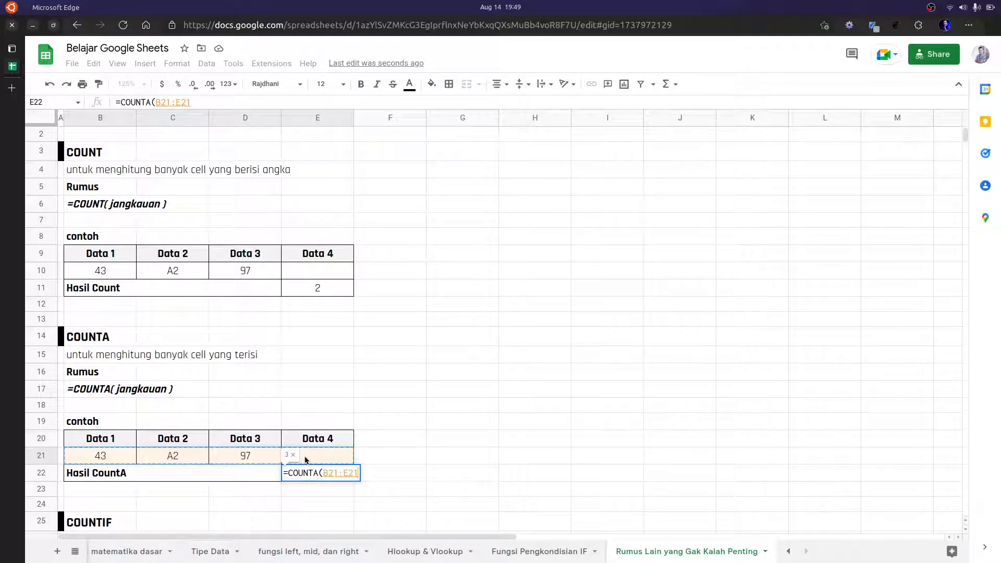
pyautogui.press('Return')
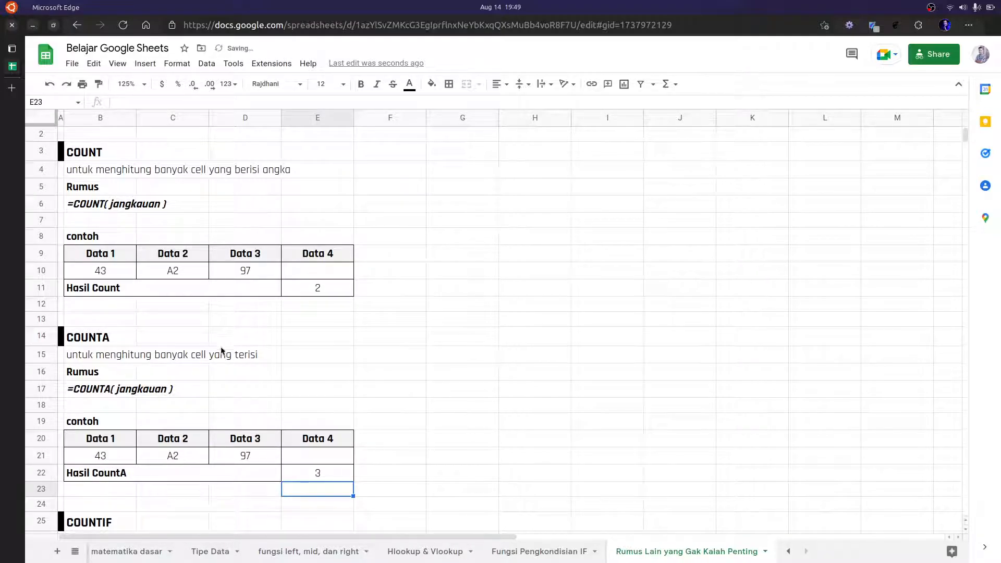
# - Compare the sample data in the COUNT, COUNTA and COUNTIF example tables, rows 10, 21 and 32
pyautogui.scroll(-3, 319, 333)
pyautogui.scroll(-1, 319, 338)
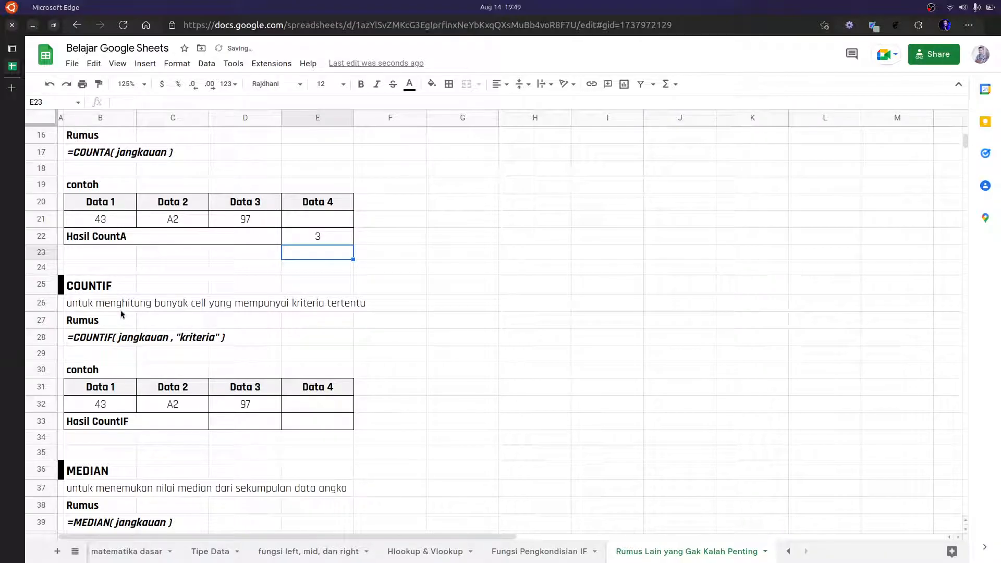
pyautogui.scroll(4, 121, 314)
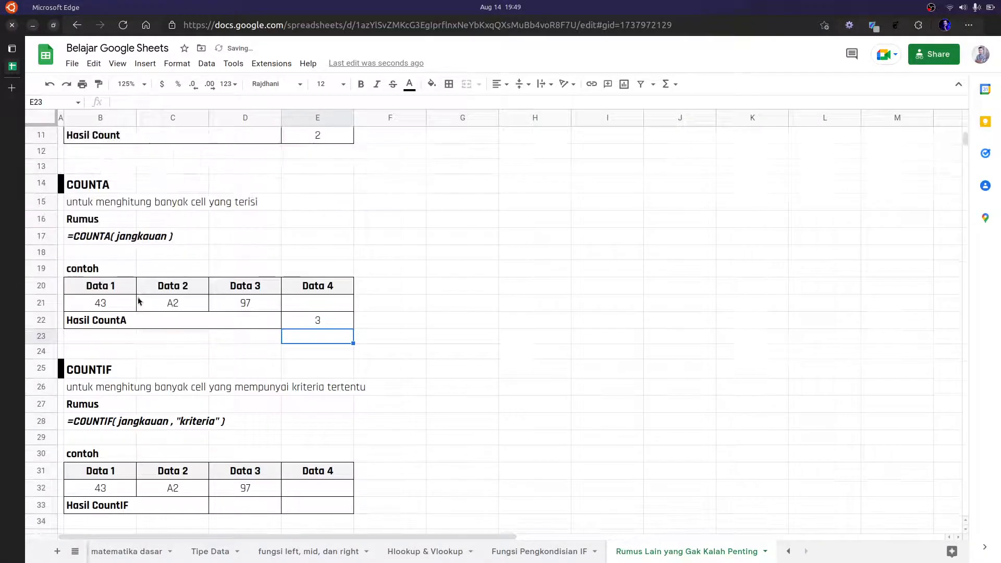
pyautogui.click(130, 214)
pyautogui.click(258, 220)
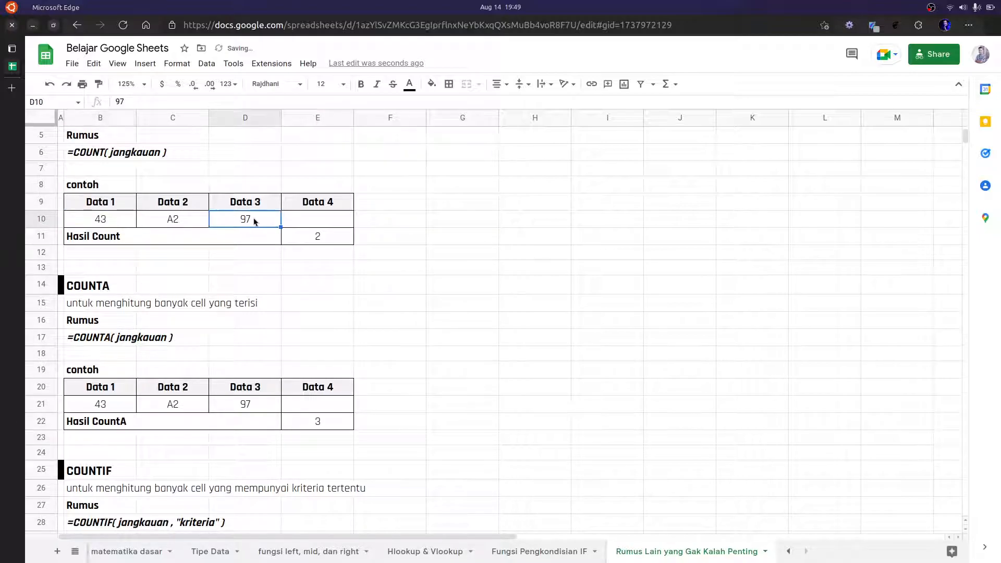
pyautogui.click(189, 222)
pyautogui.scroll(-1, 255, 327)
pyautogui.click(111, 387)
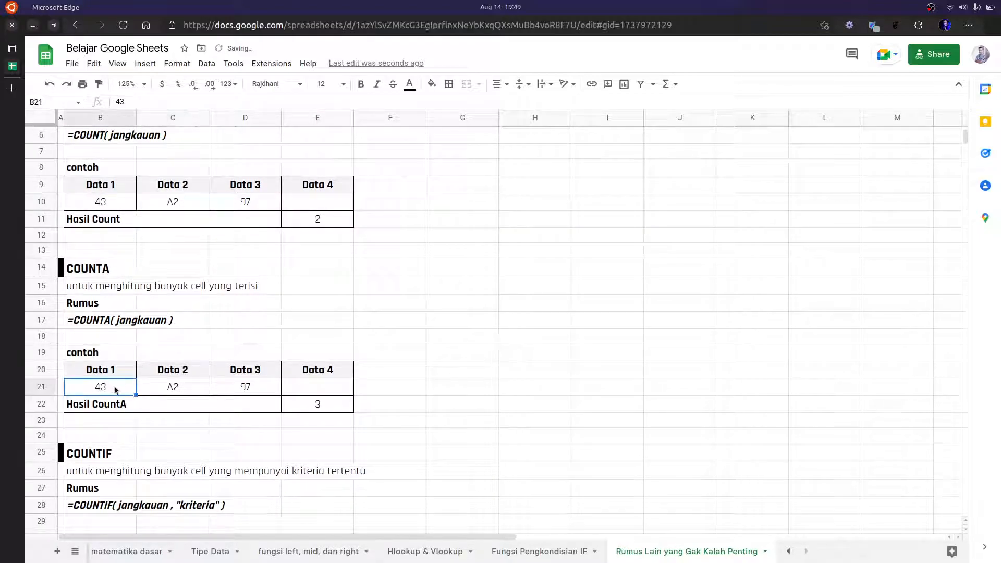
pyautogui.click(243, 389)
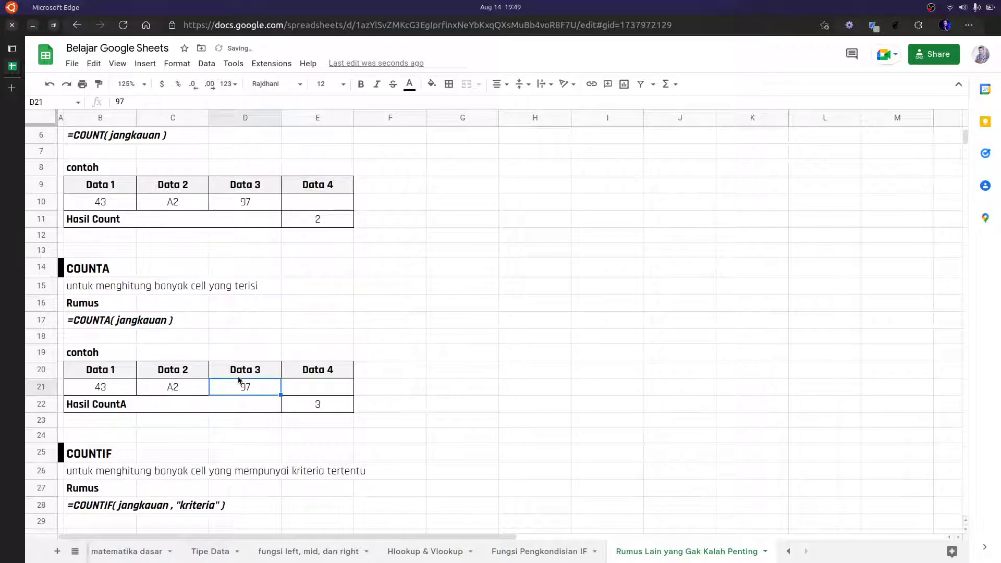
pyautogui.scroll(-3, 256, 386)
pyautogui.click(118, 454)
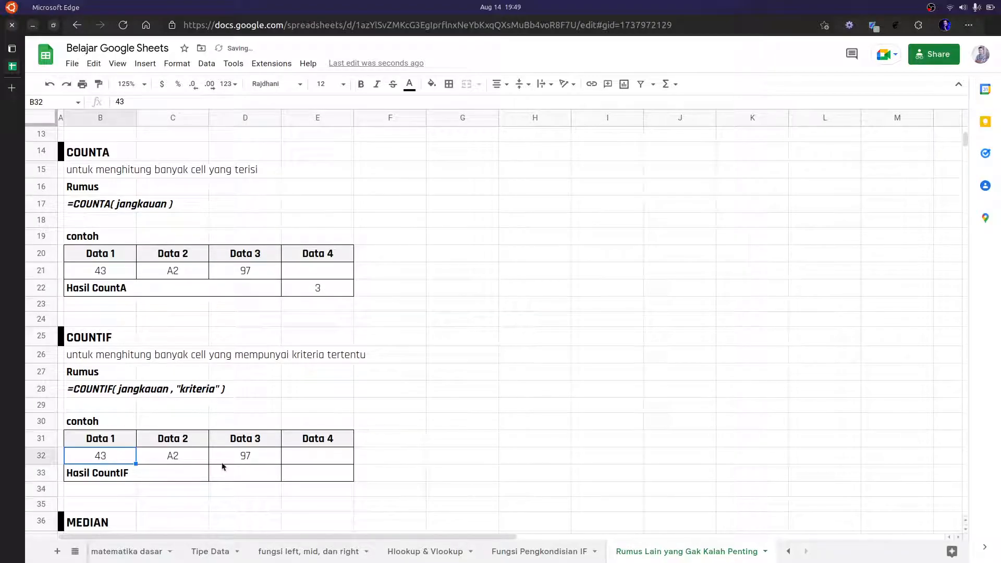
pyautogui.click(319, 457)
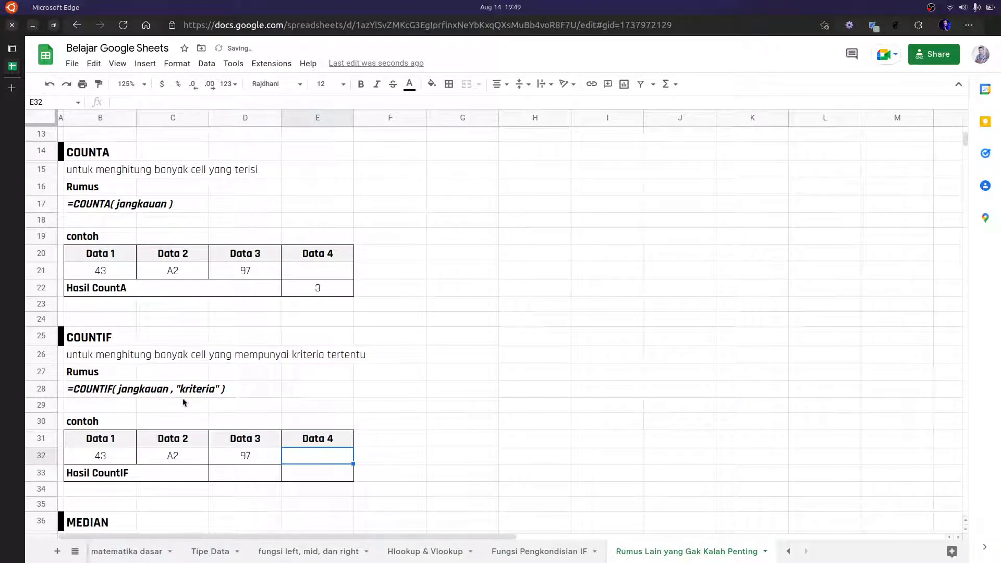
# - Enter =COUNTIF(B32:E32, ">50") in the Hasil CountIF cell E33 and check the matching value in row 32
pyautogui.click(326, 472)
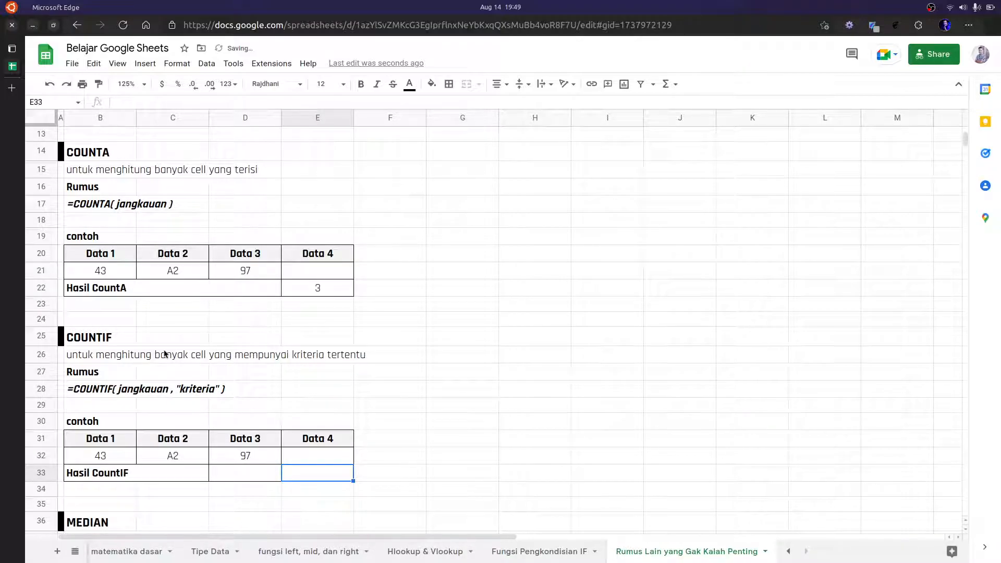
pyautogui.write('=COUNGG')
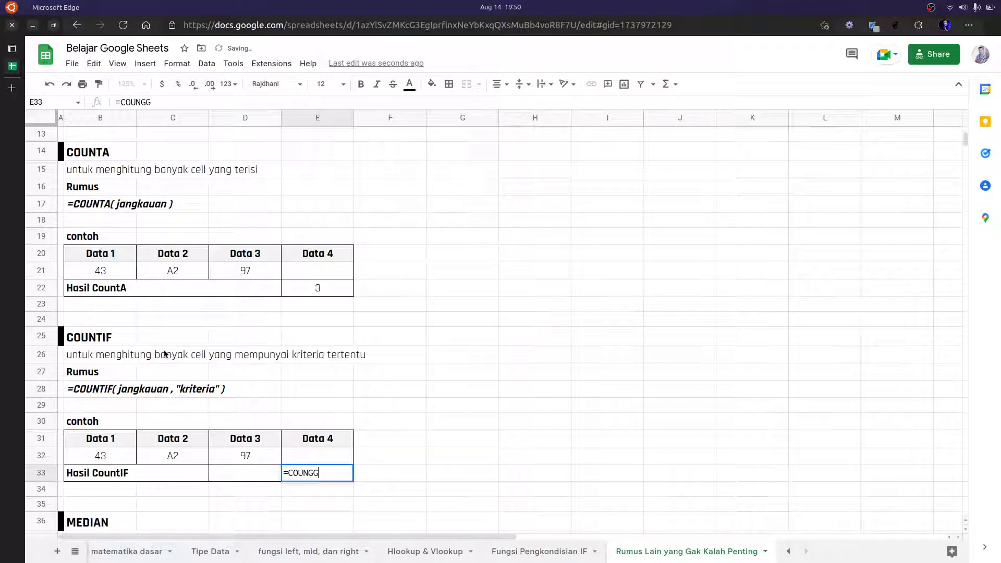
pyautogui.press('BackSpace')
pyautogui.write('TIF')
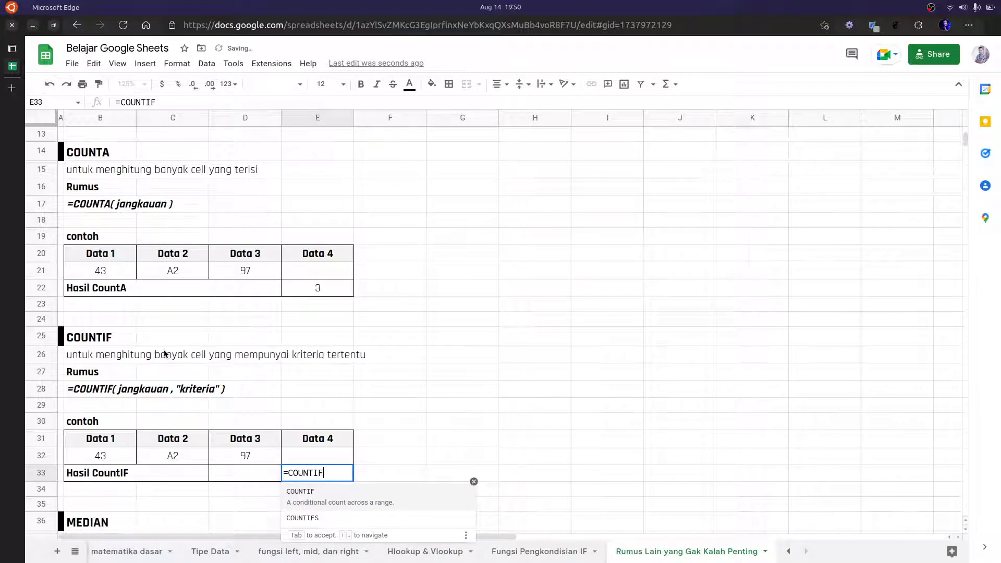
pyautogui.write('(')
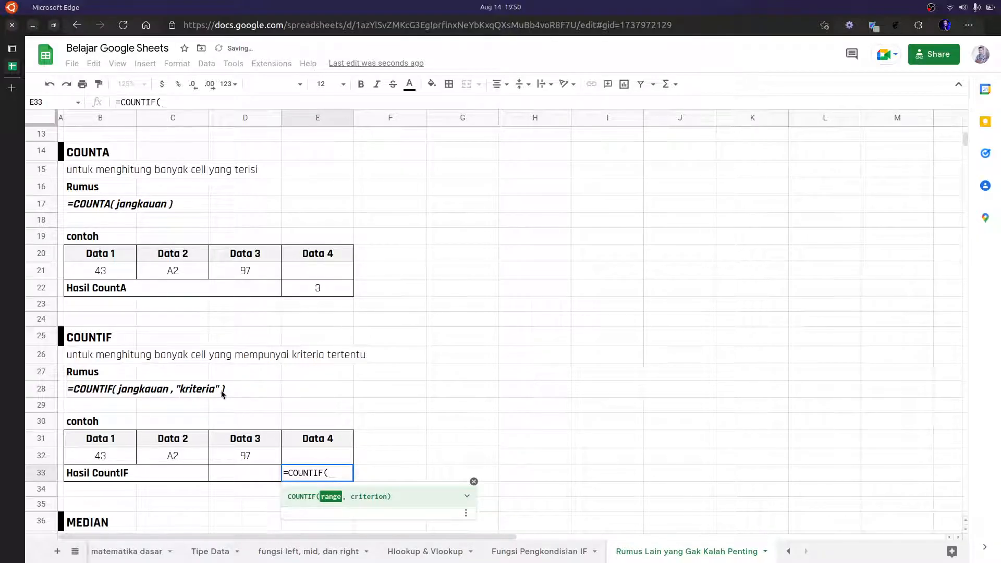
pyautogui.moveTo(127, 457); pyautogui.dragTo(302, 456)
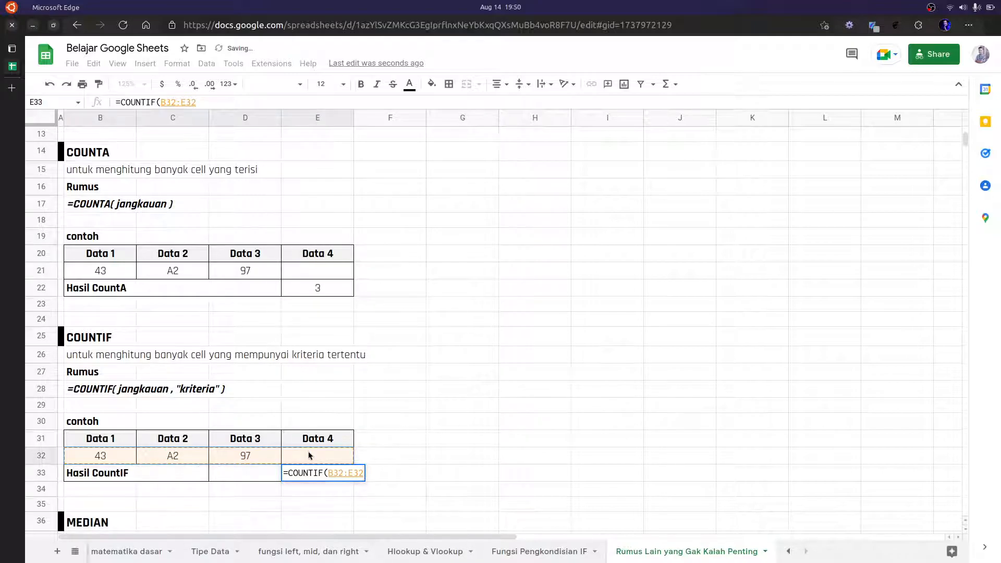
pyautogui.write(', ')
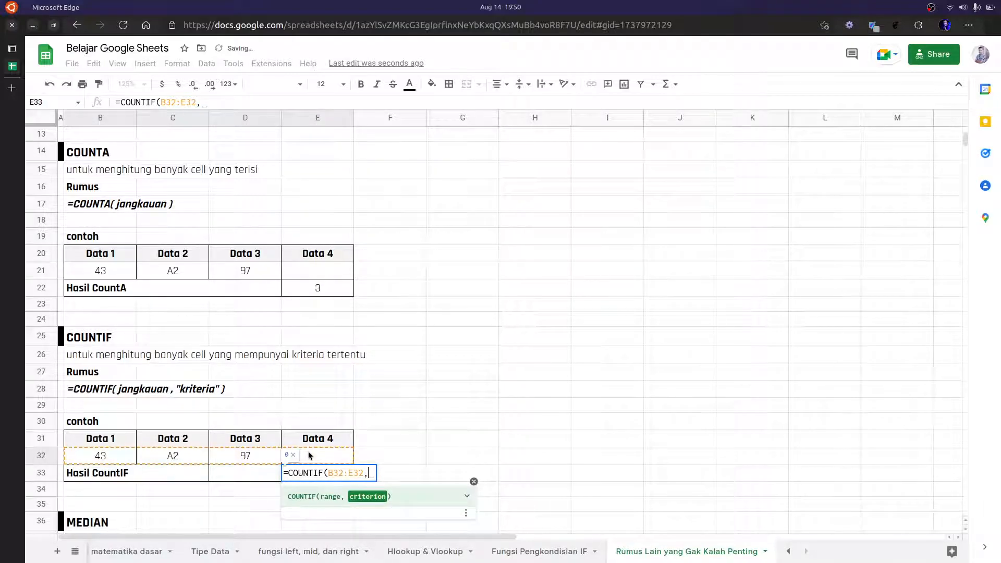
pyautogui.write('""')
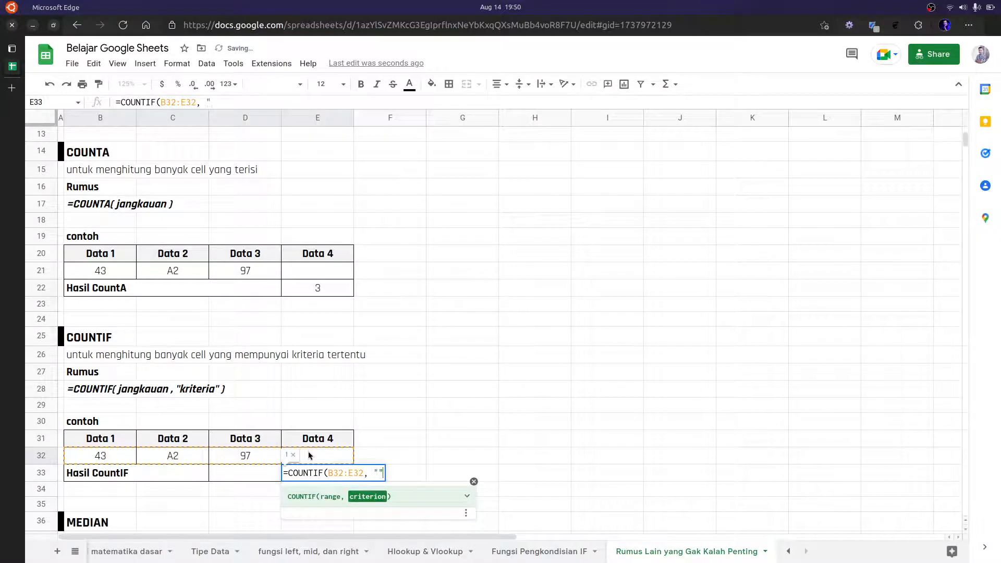
pyautogui.write('>50')
pyautogui.press('Return')
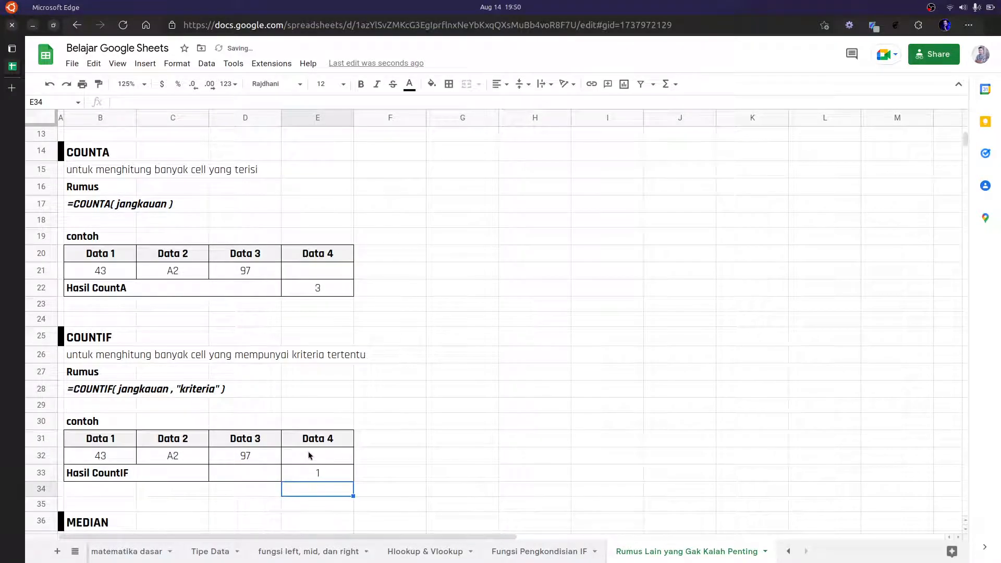
pyautogui.click(322, 476)
pyautogui.click(246, 459)
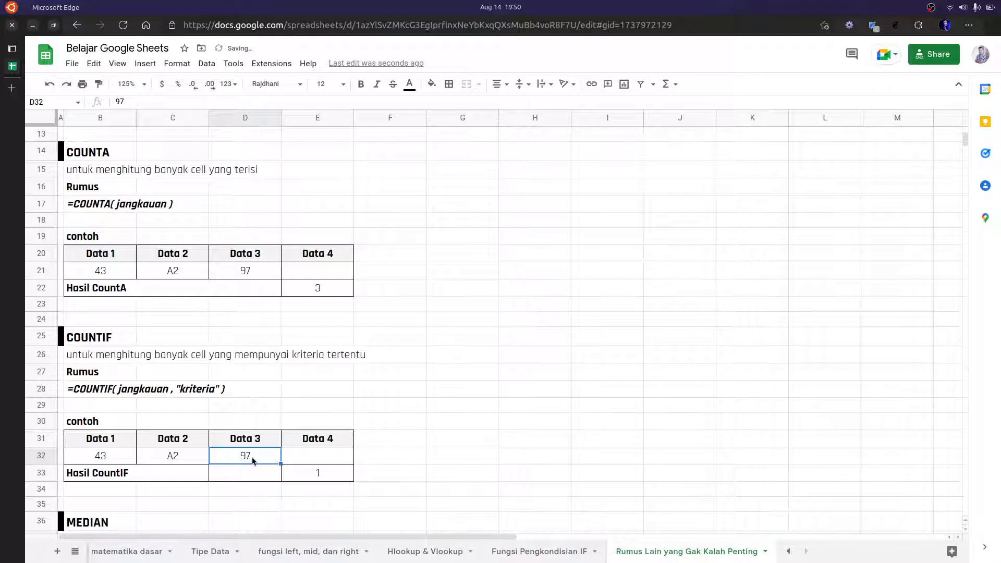
# - Change the COUNTIF criterion in E33 to "A2"
pyautogui.click(326, 475)
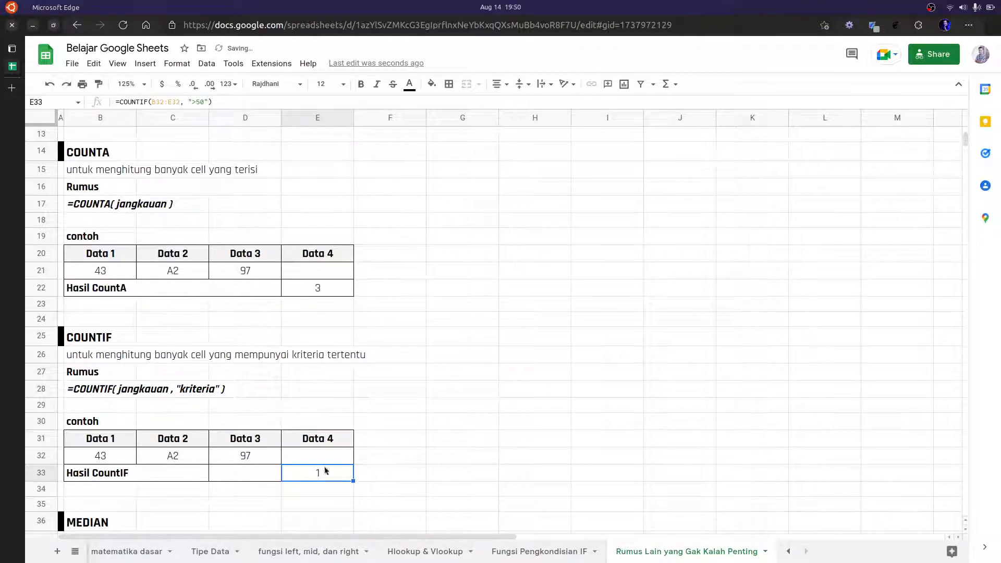
pyautogui.doubleClick(326, 475)
pyautogui.press('Left')
pyautogui.press('Left')
pyautogui.press('BackSpace')
pyautogui.press('BackSpace')
pyautogui.press('BackSpace')
pyautogui.write('A2')
pyautogui.press('Return')
pyautogui.click(324, 474)
# - Change the COUNTIF criterion in E33 to ">40"
pyautogui.doubleClick(324, 475)
pyautogui.press('Left')
pyautogui.press('Left')
pyautogui.press('BackSpace')
pyautogui.press('BackSpace')
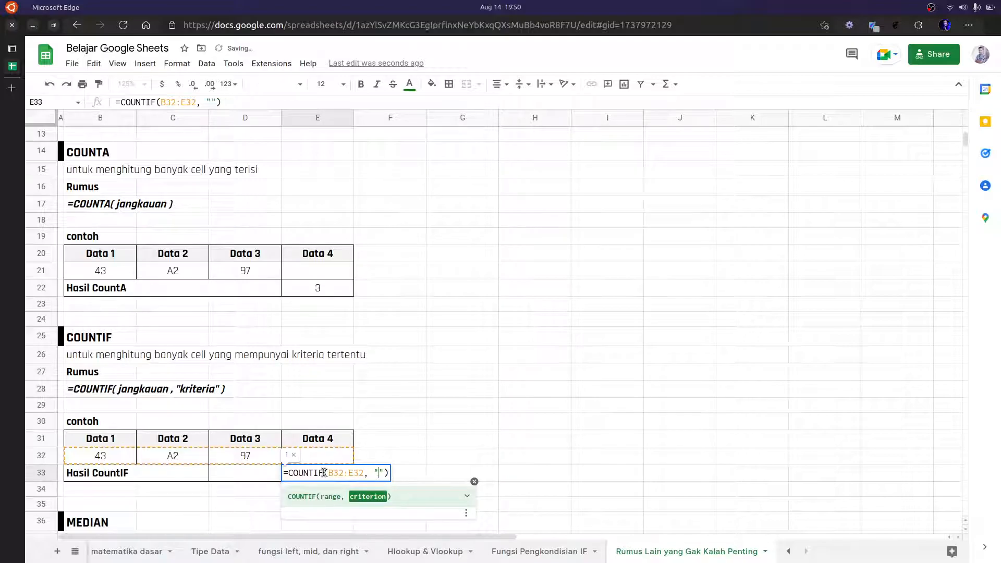
pyautogui.write('>40')
pyautogui.press('Return')
pyautogui.click(324, 475)
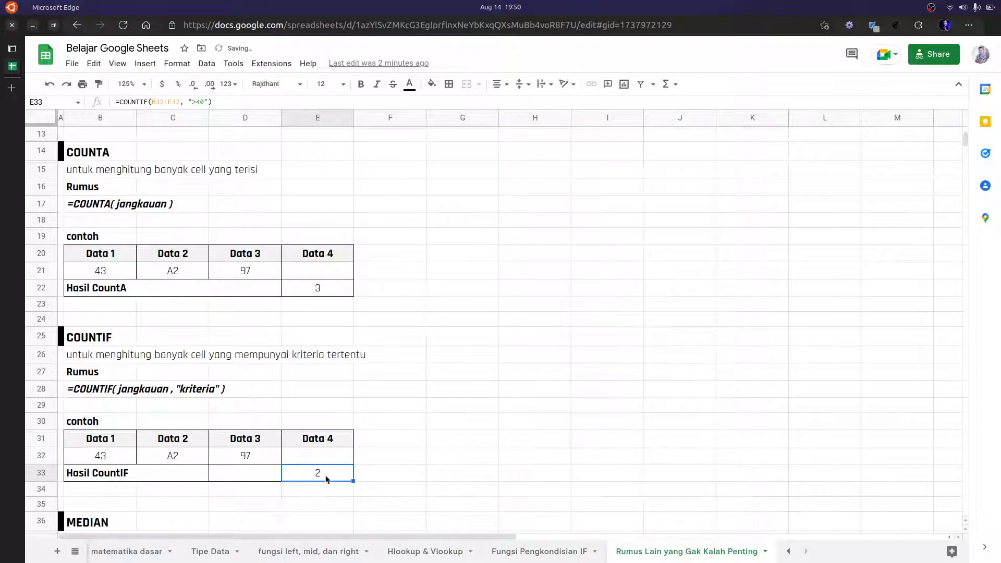
# - Clear the COUNTIF criterion in E33 to an empty string "" so the formula counts blank cells in B32:E32
pyautogui.doubleClick(325, 475)
pyautogui.press('Left')
pyautogui.press('BackSpace')
pyautogui.press('BackSpace')
pyautogui.press('BackSpace')
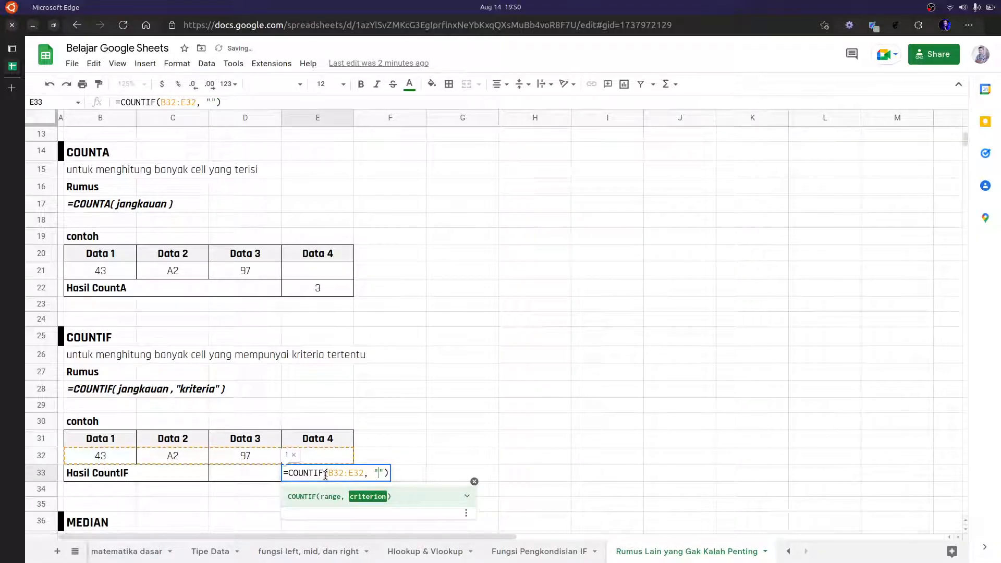
pyautogui.press('Return')
pyautogui.click(325, 477)
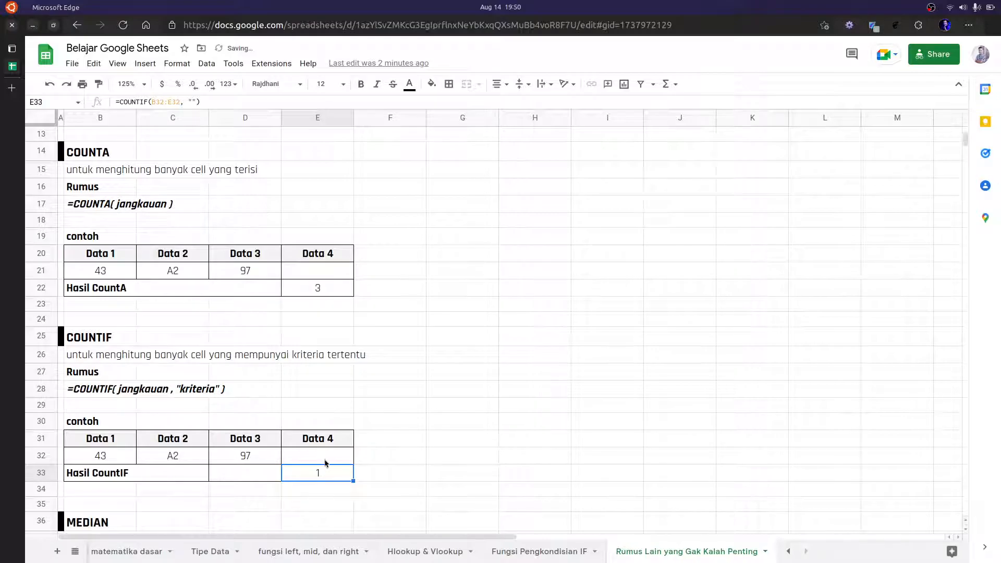
# - Undo the last change to the COUNTIF criterion in E33
pyautogui.click(332, 458)
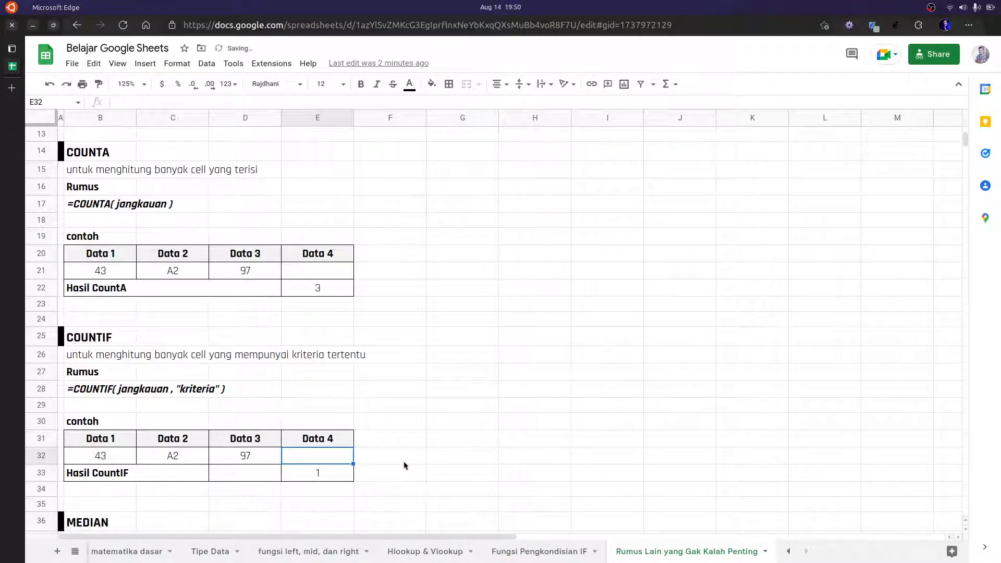
pyautogui.hotkey('ctrl', 'z')
pyautogui.click(418, 475)
# - Enter =MEDIAN(B43:E43) in the Hasil Median cell E44 and check it against the data in row 43
pyautogui.scroll(-2, 406, 474)
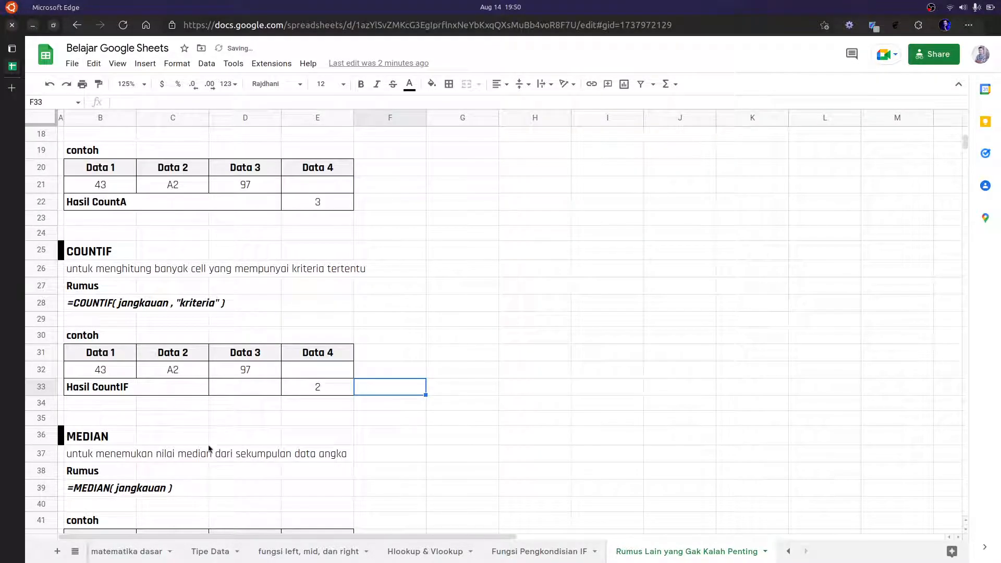
pyautogui.scroll(-1, 209, 443)
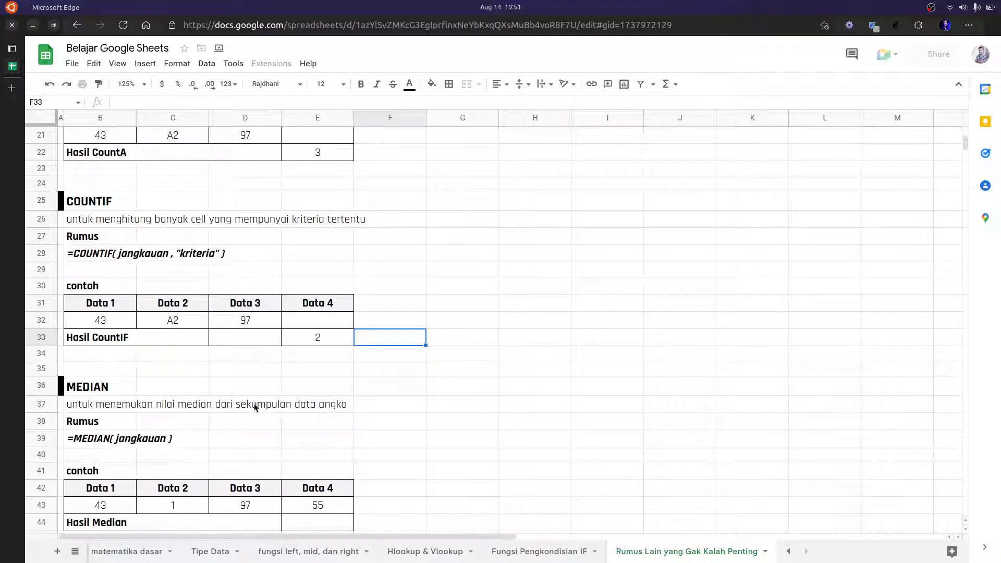
pyautogui.scroll(-2, 256, 407)
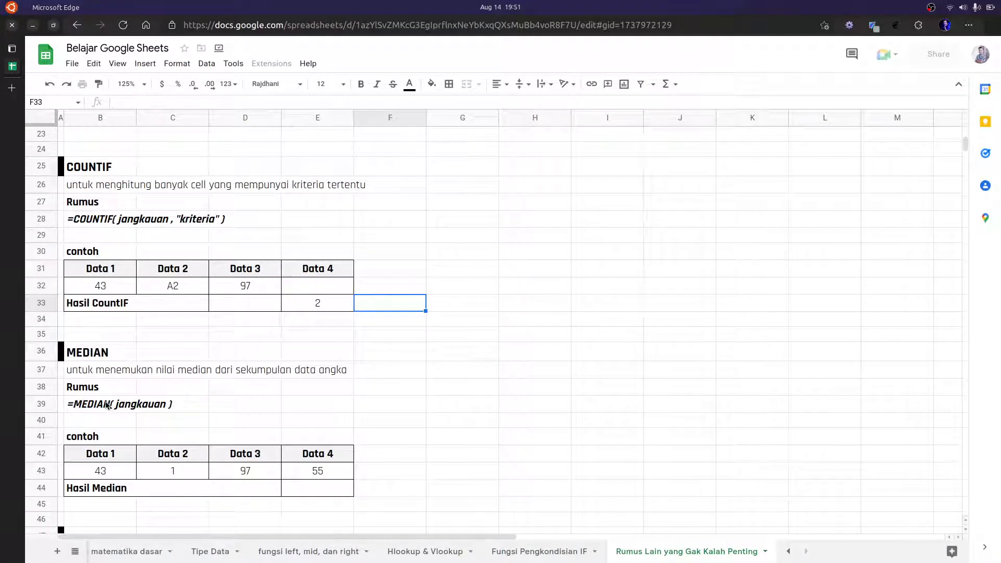
pyautogui.click(105, 405)
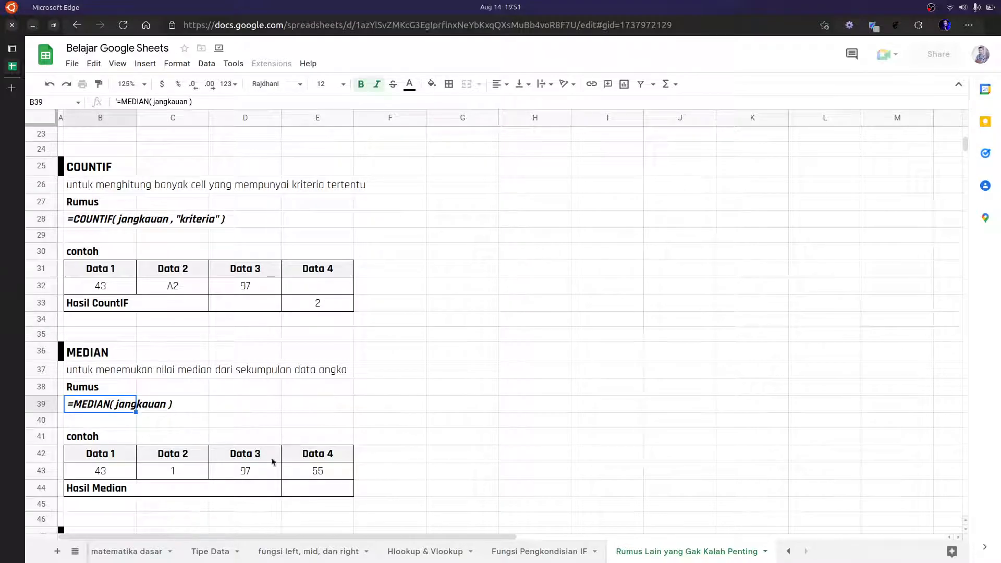
pyautogui.click(307, 490)
pyautogui.write('=')
pyautogui.write('MEDIAN')
pyautogui.write('N(')
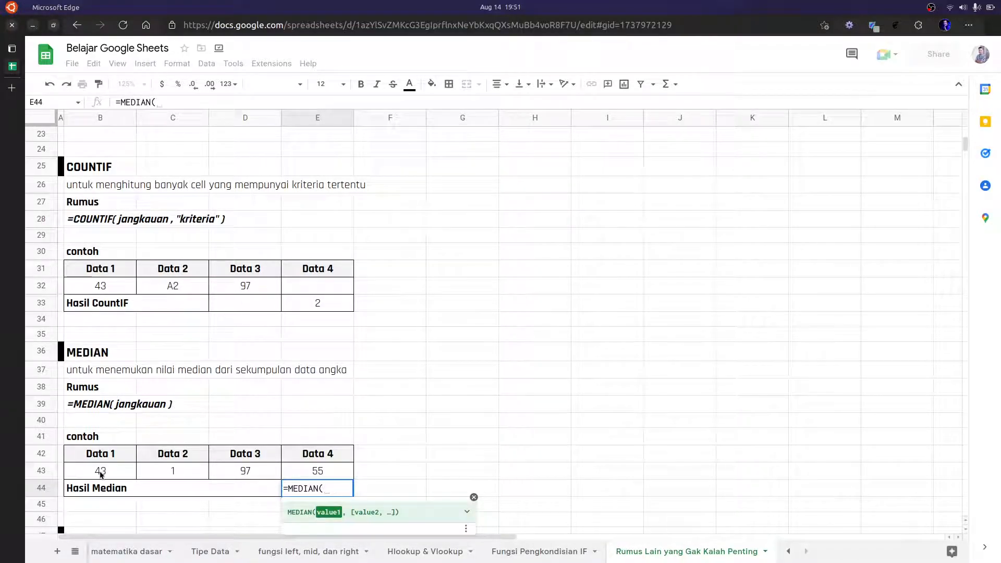
pyautogui.moveTo(101, 473); pyautogui.dragTo(315, 472)
pyautogui.press('Return')
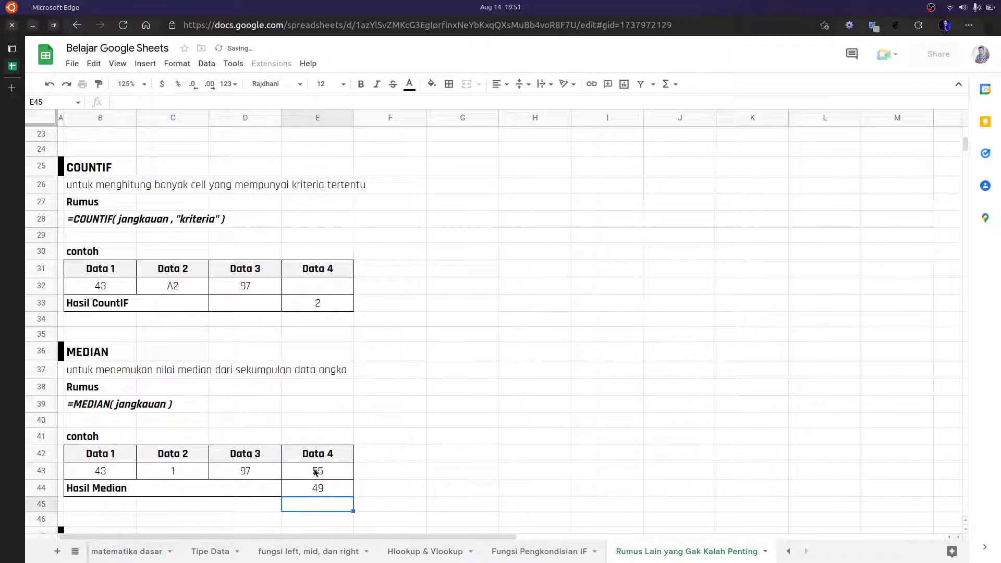
pyautogui.click(328, 491)
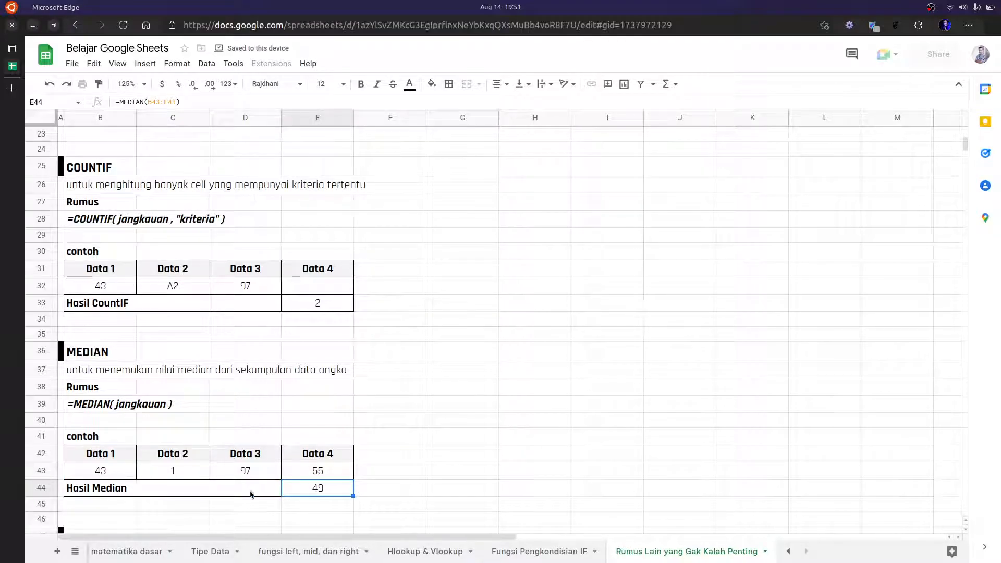
pyautogui.moveTo(99, 476); pyautogui.dragTo(313, 469)
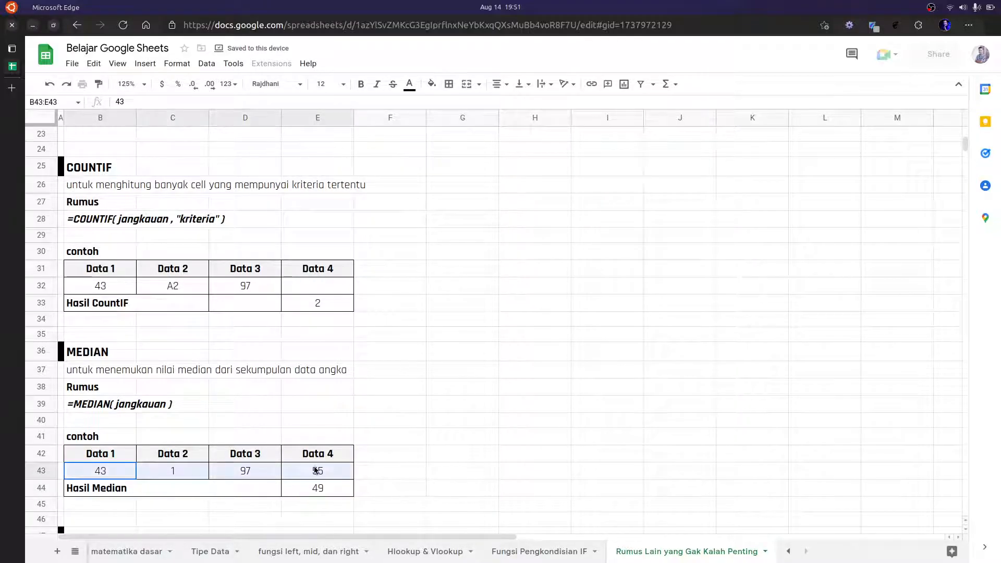
pyautogui.click(420, 439)
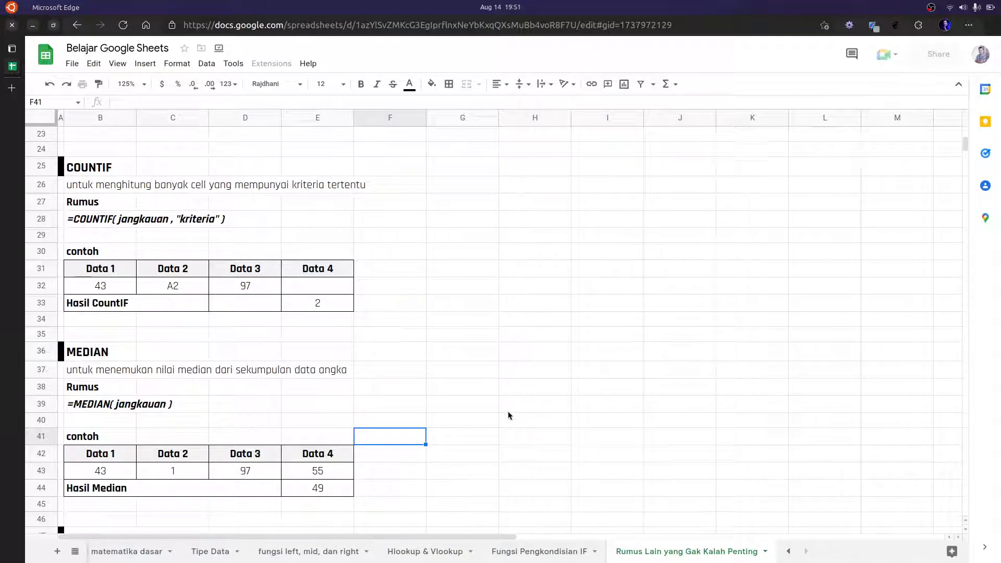
# - Enter =ROUND(C53) in the first Hasil Round cell C54
pyautogui.scroll(-5, 509, 415)
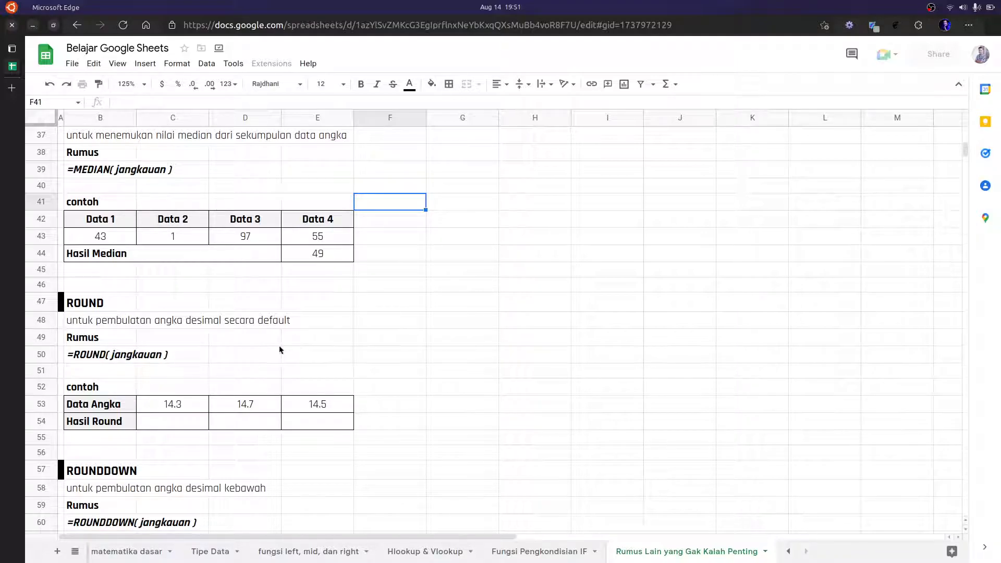
pyautogui.click(203, 426)
pyautogui.write('=ROUND')
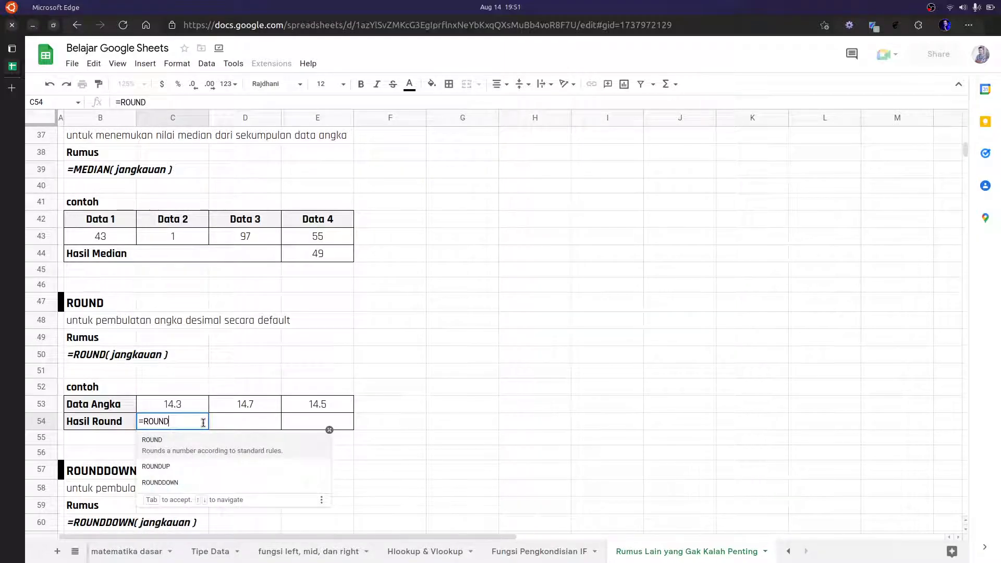
pyautogui.write(')')
pyautogui.press('BackSpace')
pyautogui.write('(')
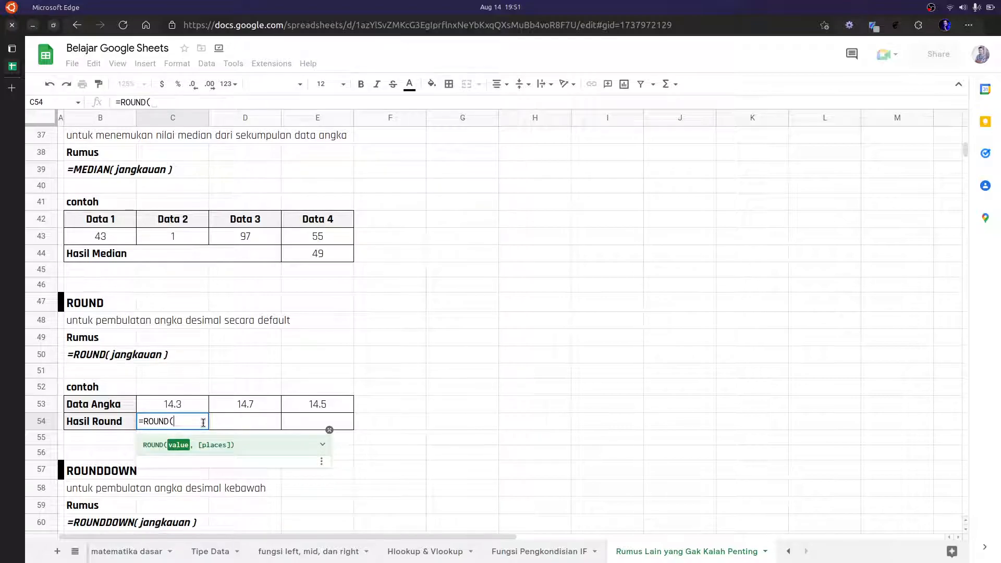
pyautogui.click(193, 407)
pyautogui.press('Return')
# - Fill the ROUND formula from C54 across to E54 and compare the results with the Data Angka row
pyautogui.press('Up')
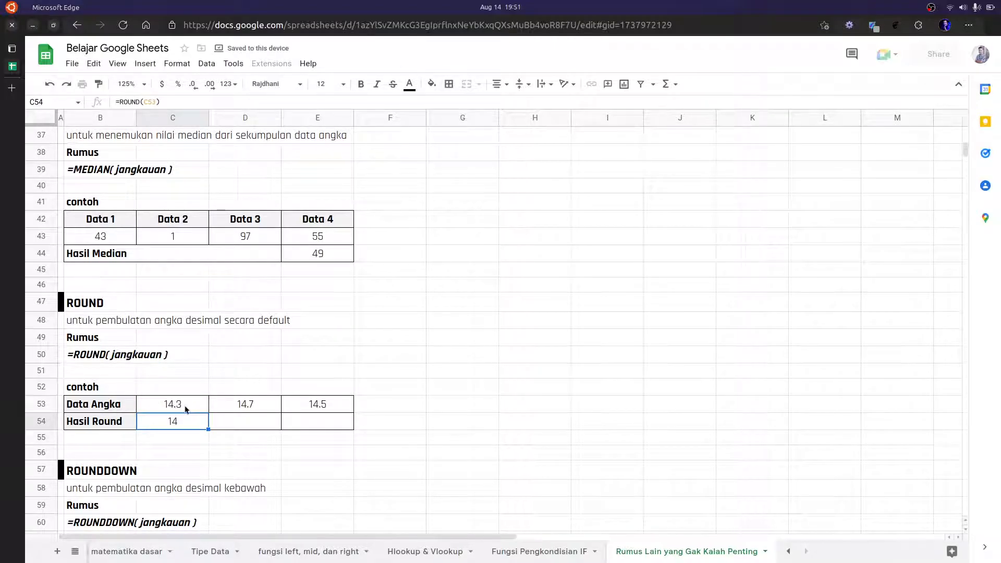
pyautogui.moveTo(209, 429); pyautogui.dragTo(332, 424)
pyautogui.click(253, 420)
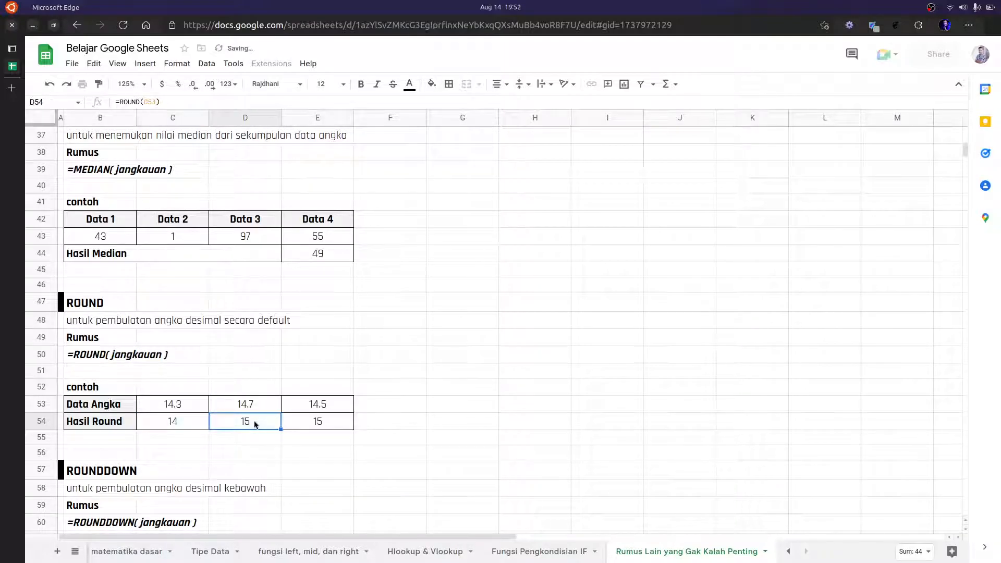
pyautogui.click(322, 412)
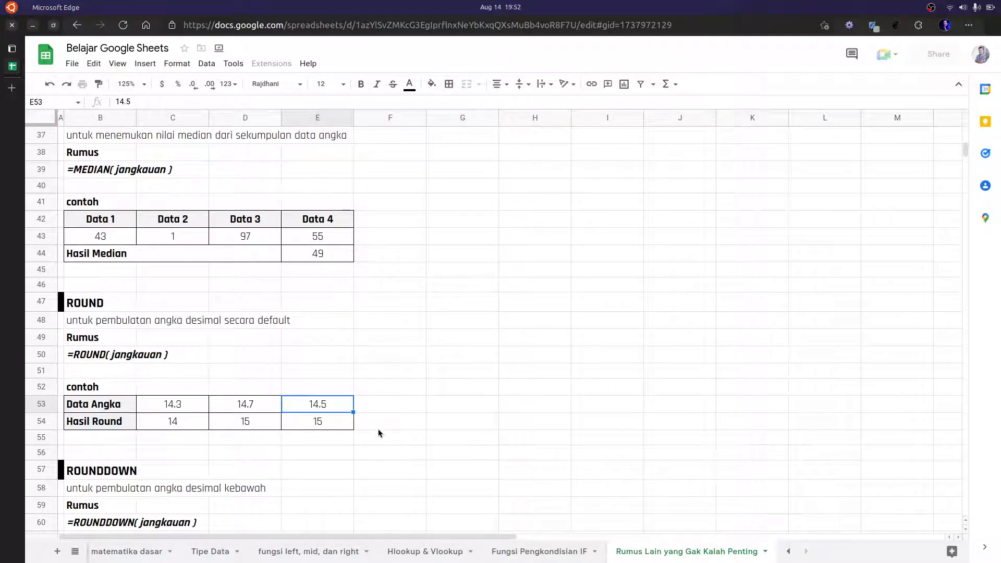
# - Enter =ROUNDDOWN(D63) in the Hasil RoundDown cell D64 and fill it across to F64
pyautogui.scroll(-1, 375, 434)
pyautogui.click(114, 444)
pyautogui.scroll(-1, 172, 440)
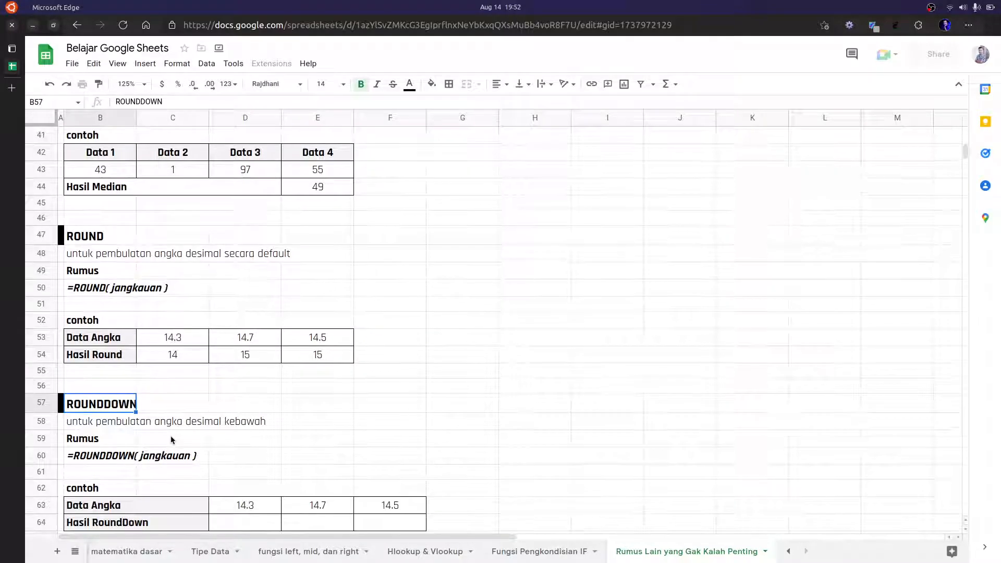
pyautogui.click(246, 423)
pyautogui.scroll(-1, 229, 432)
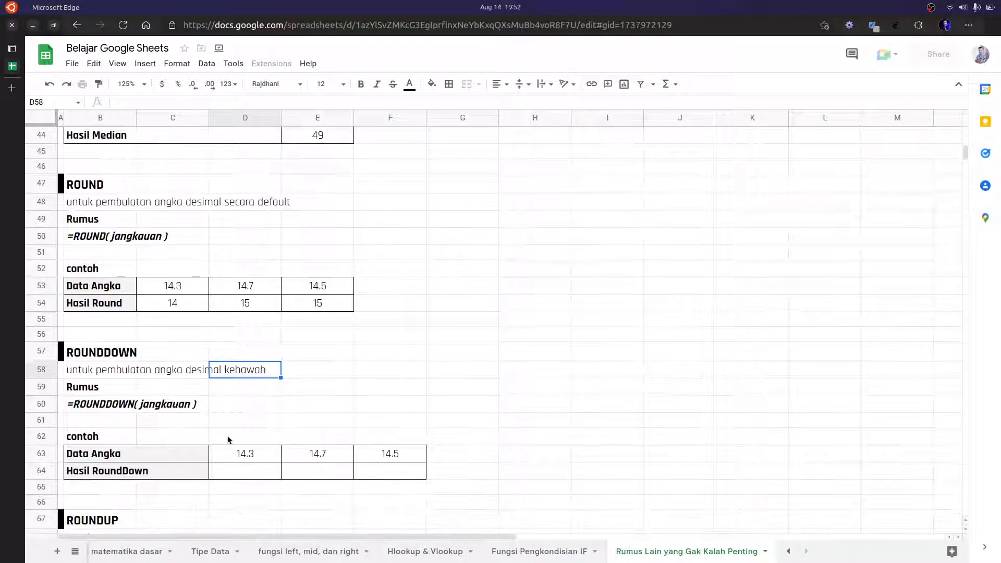
pyautogui.click(257, 475)
pyautogui.write('=')
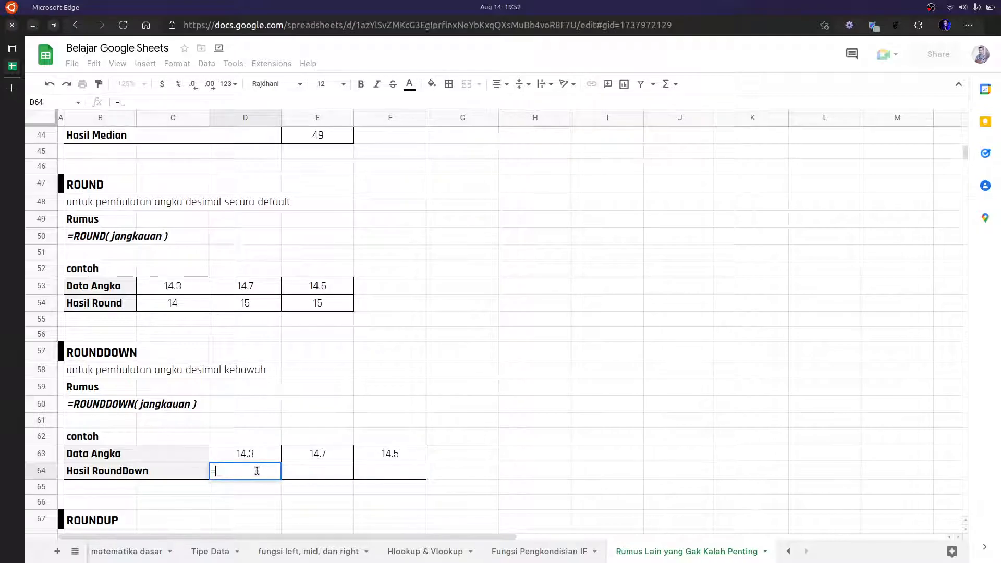
pyautogui.write('ROUNDD')
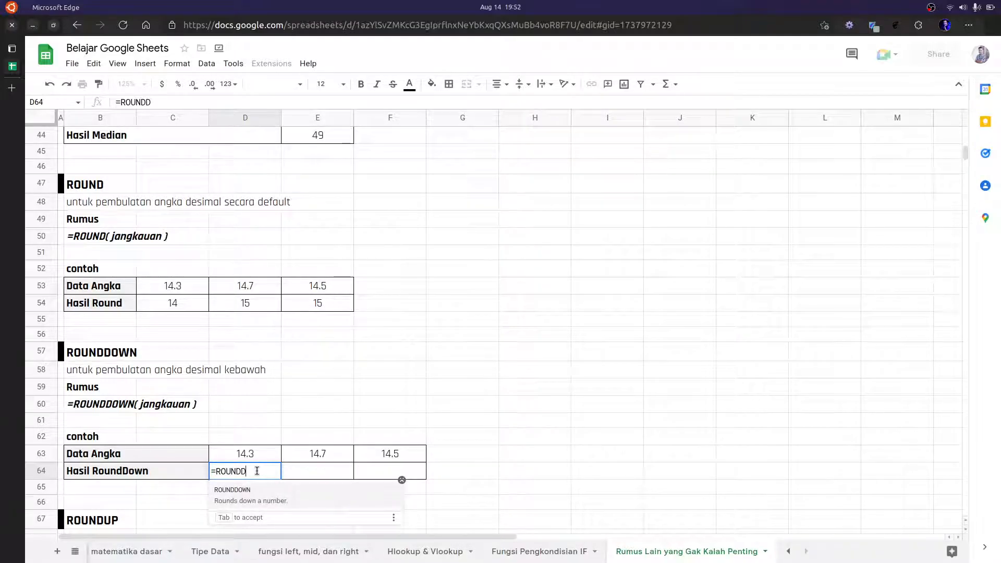
pyautogui.press('Tab')
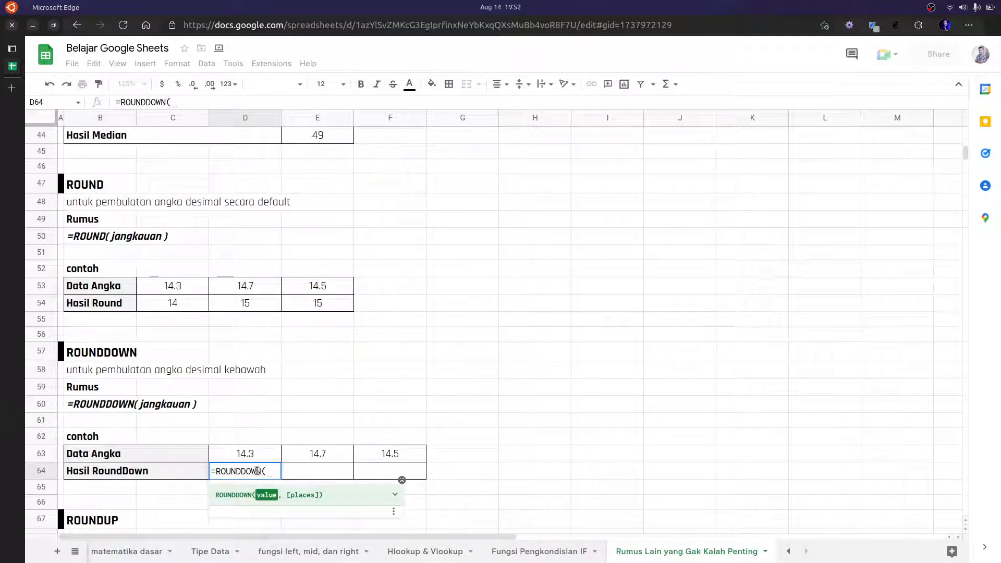
pyautogui.click(258, 453)
pyautogui.press('Return')
pyautogui.click(264, 469)
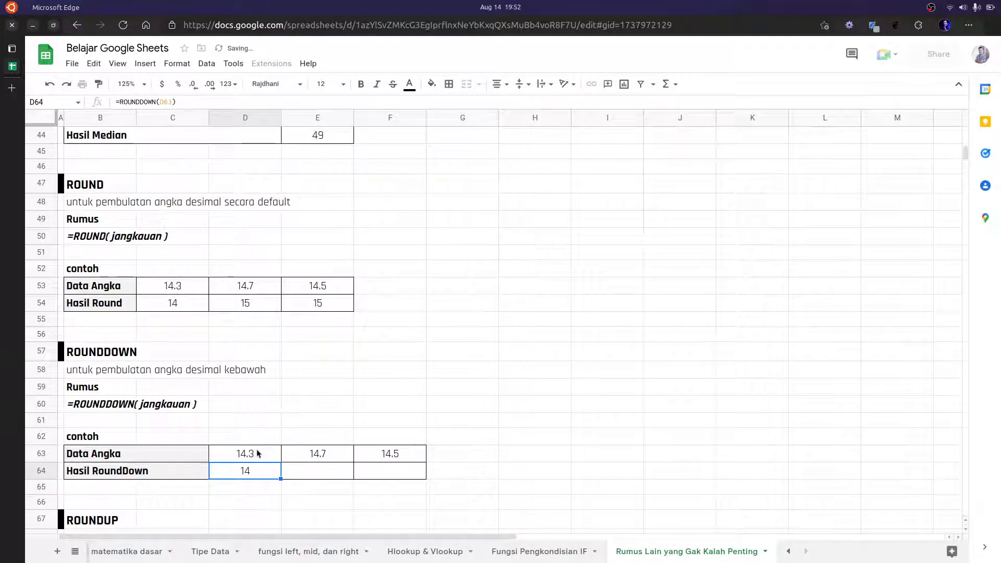
pyautogui.moveTo(281, 478); pyautogui.dragTo(412, 473)
# - Enter =ROUNDUP(D73) in the Hasil RoundUp cell D74 and fill it across to F74
pyautogui.scroll(-1, 462, 463)
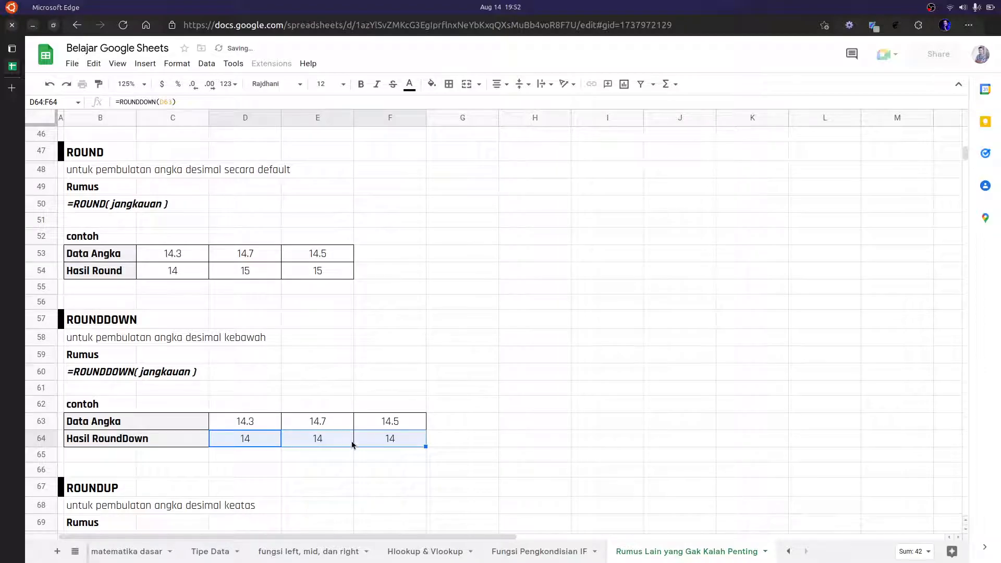
pyautogui.scroll(-2, 352, 444)
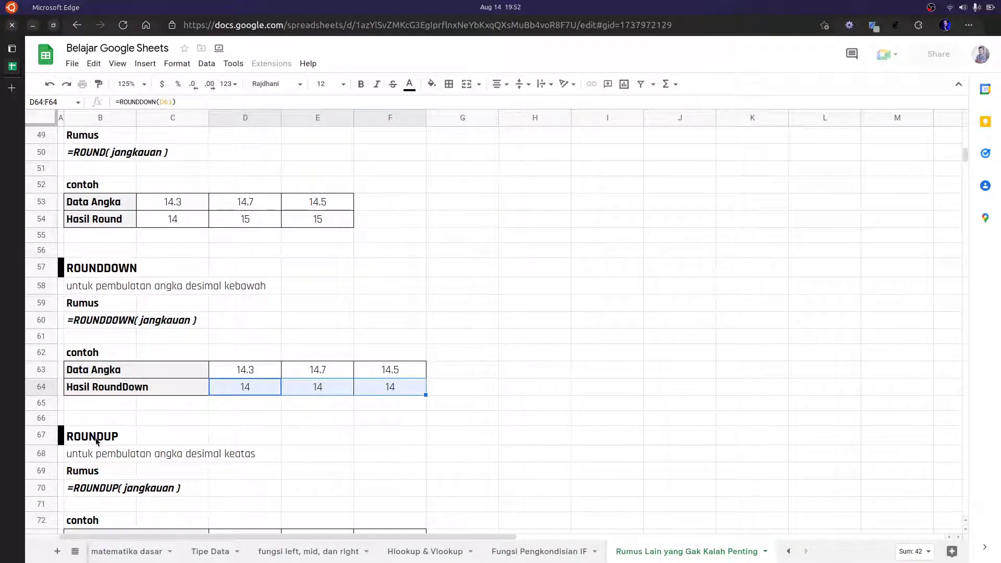
pyautogui.scroll(-1, 97, 441)
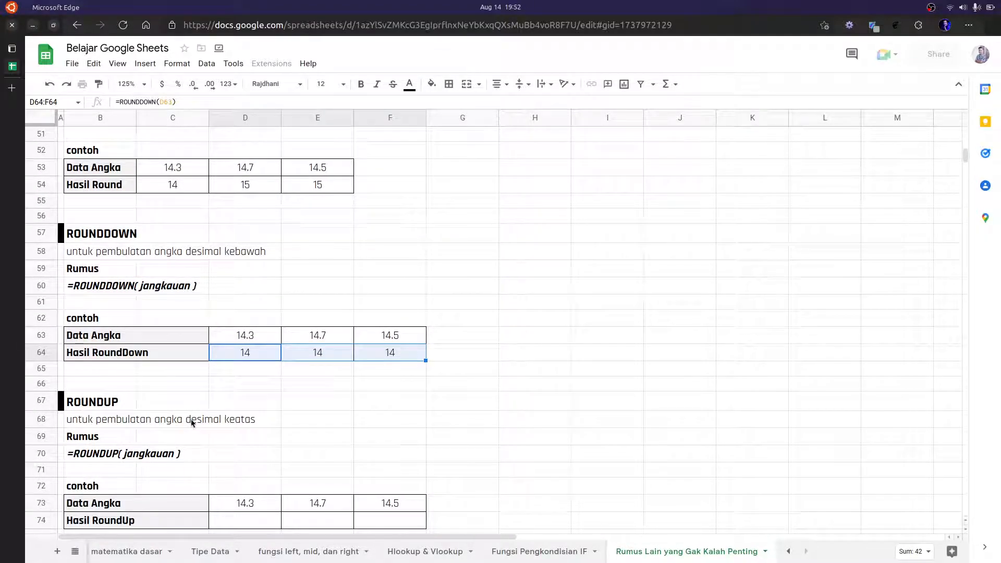
pyautogui.scroll(-1, 255, 412)
pyautogui.click(256, 476)
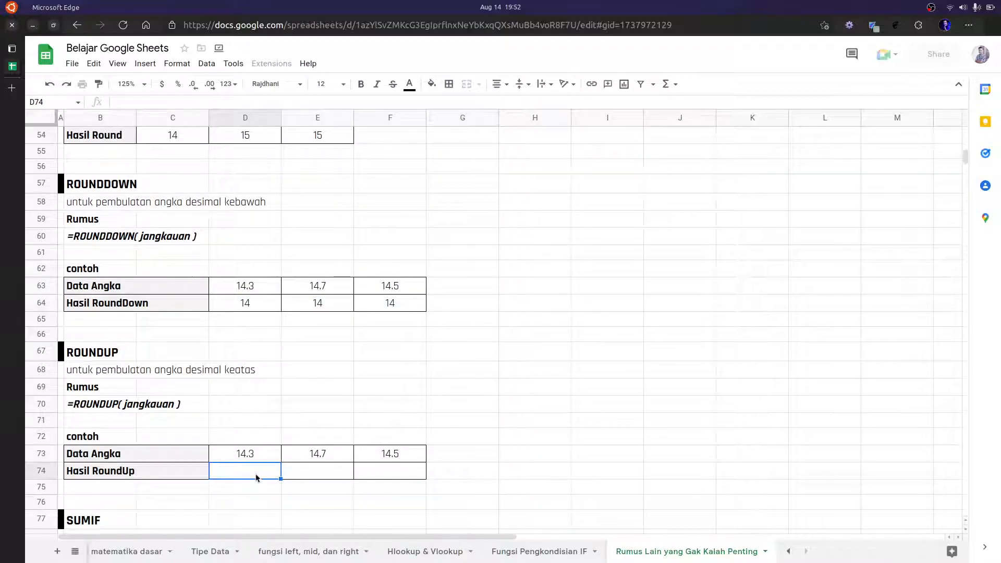
pyautogui.write('=ROUNDU')
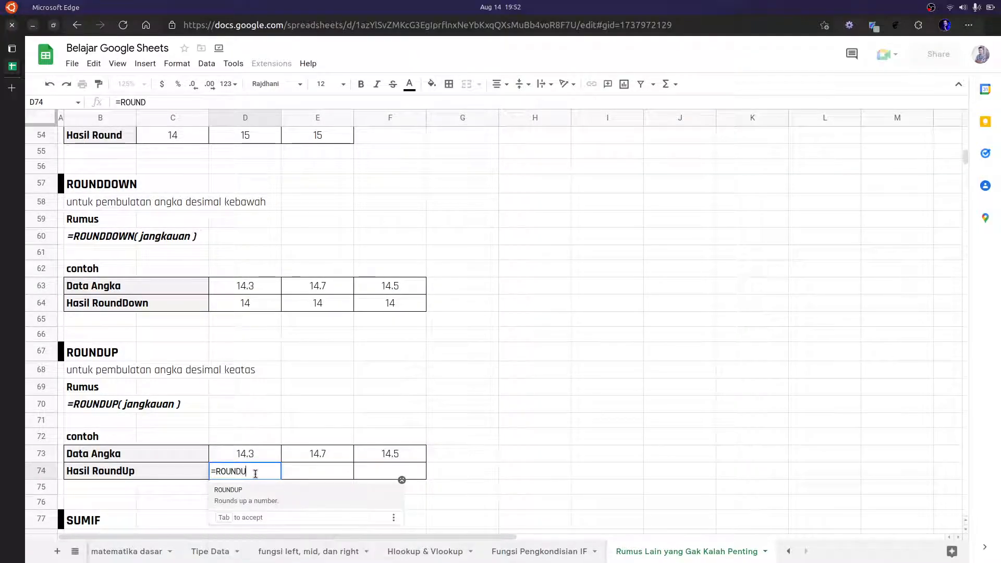
pyautogui.write('P(')
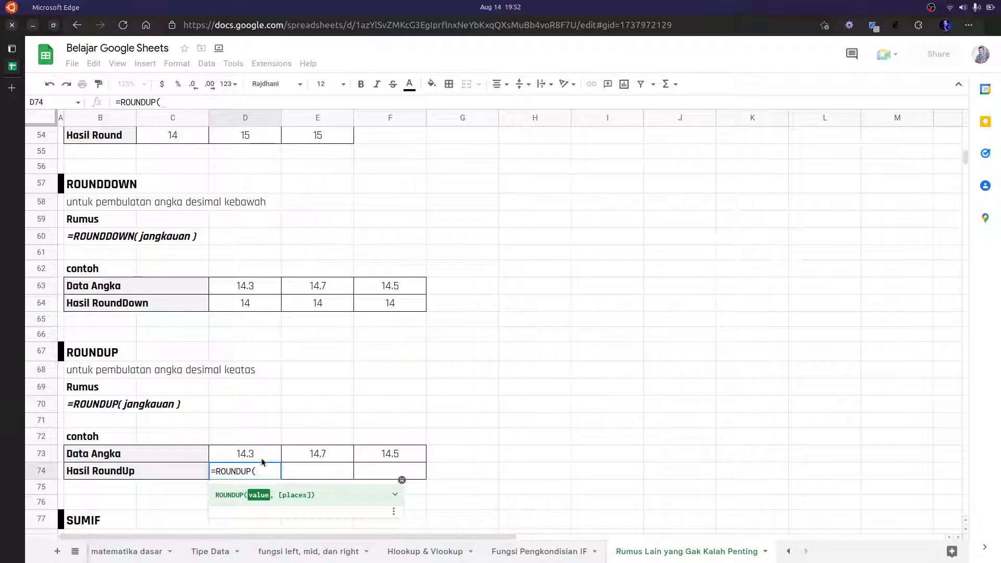
pyautogui.click(268, 456)
pyautogui.press('Return')
pyautogui.click(264, 476)
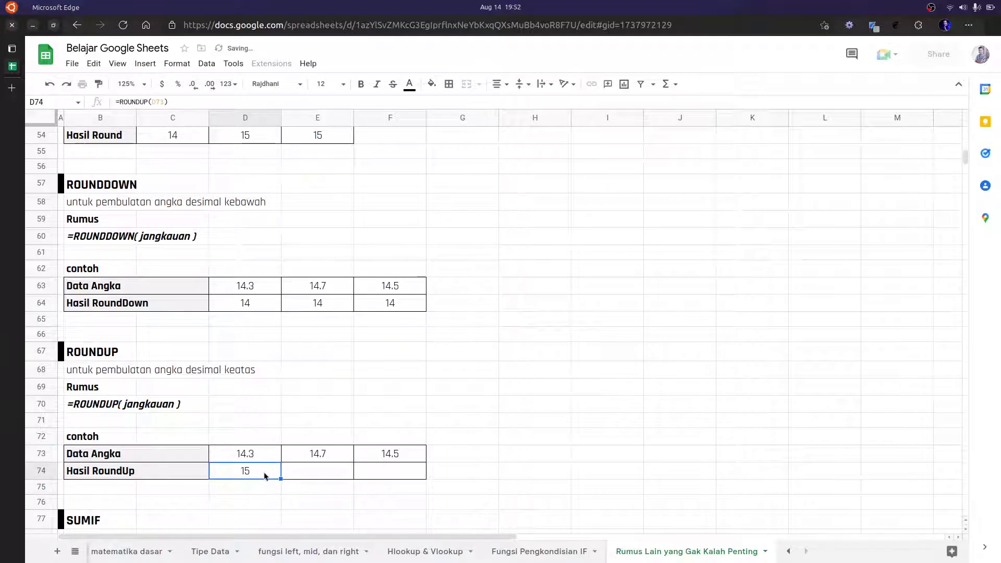
pyautogui.moveTo(281, 479); pyautogui.dragTo(408, 479)
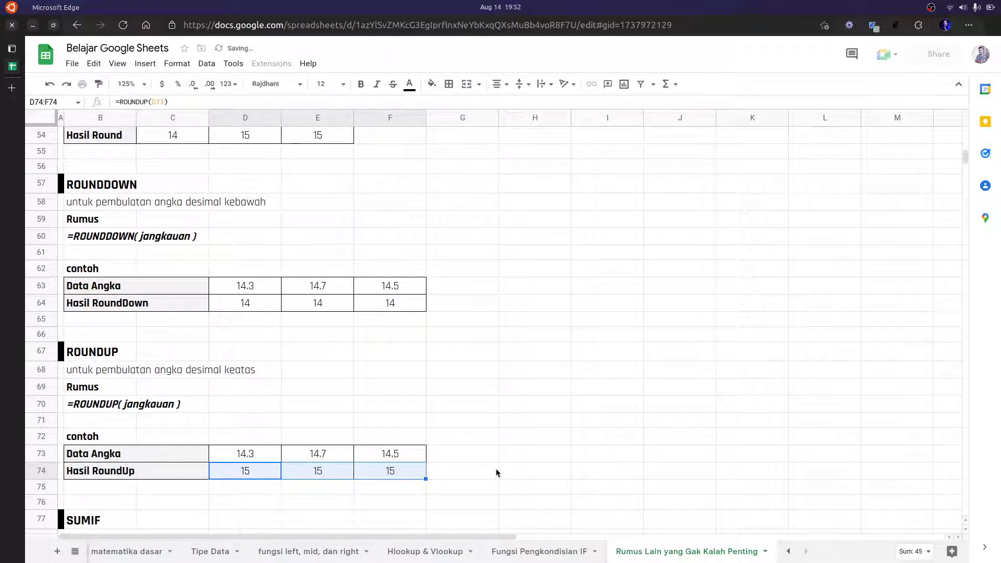
# - Enter the number 15300 in the empty cell I60 beside the ROUNDDOWN section and select that cell
pyautogui.scroll(1, 152, 242)
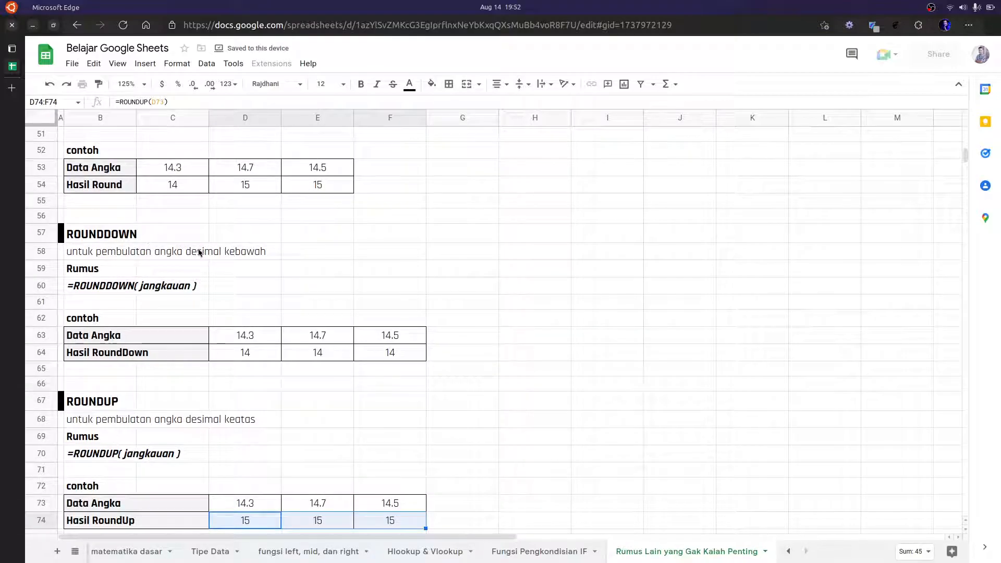
pyautogui.scroll(2, 296, 292)
pyautogui.click(311, 302)
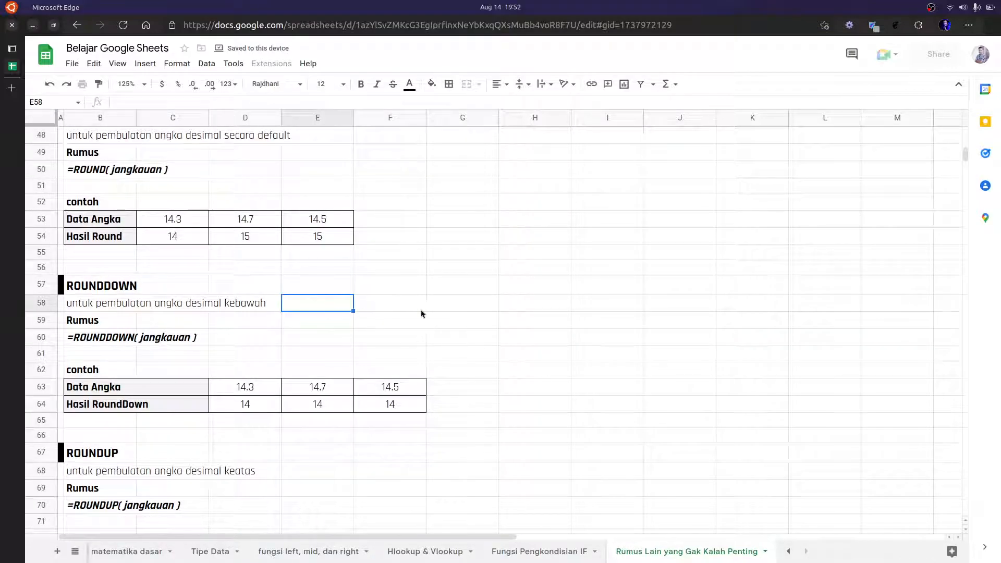
pyautogui.click(593, 342)
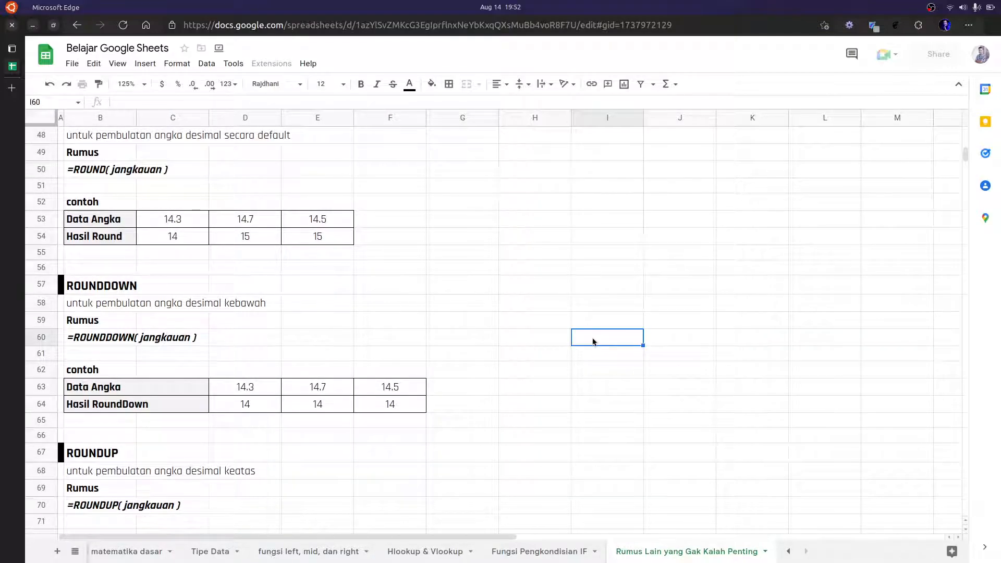
pyautogui.write('15')
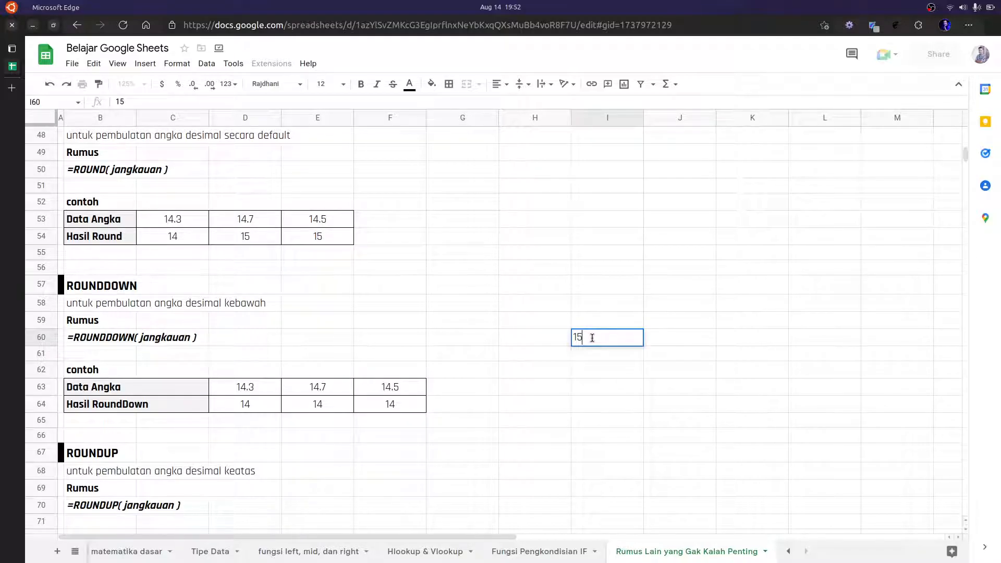
pyautogui.write('300')
pyautogui.press('Return')
pyautogui.click(593, 342)
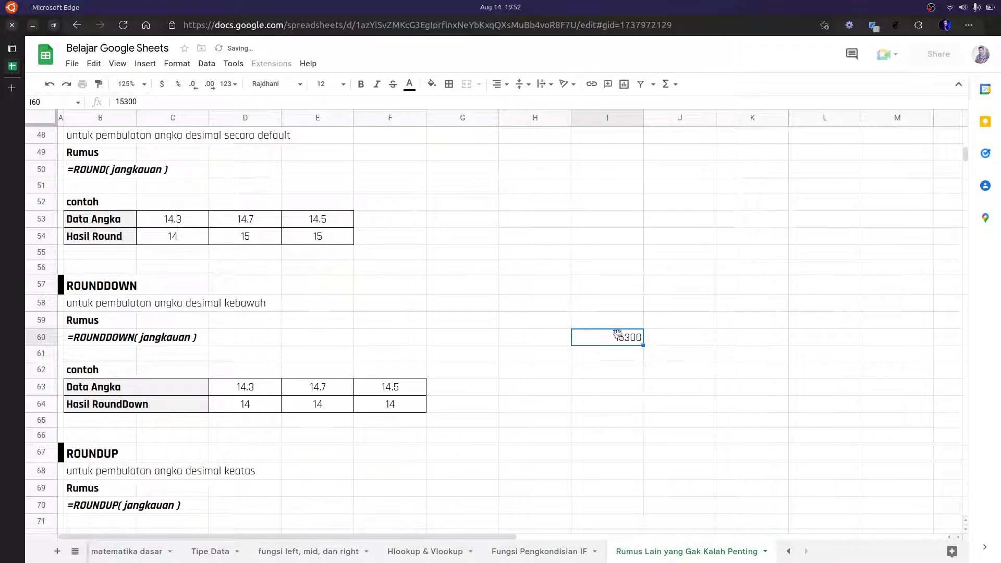
# - Delete the test number 15300 from cell I60 beside the ROUNDDOWN section
pyautogui.press('Delete')
pyautogui.click(620, 371)
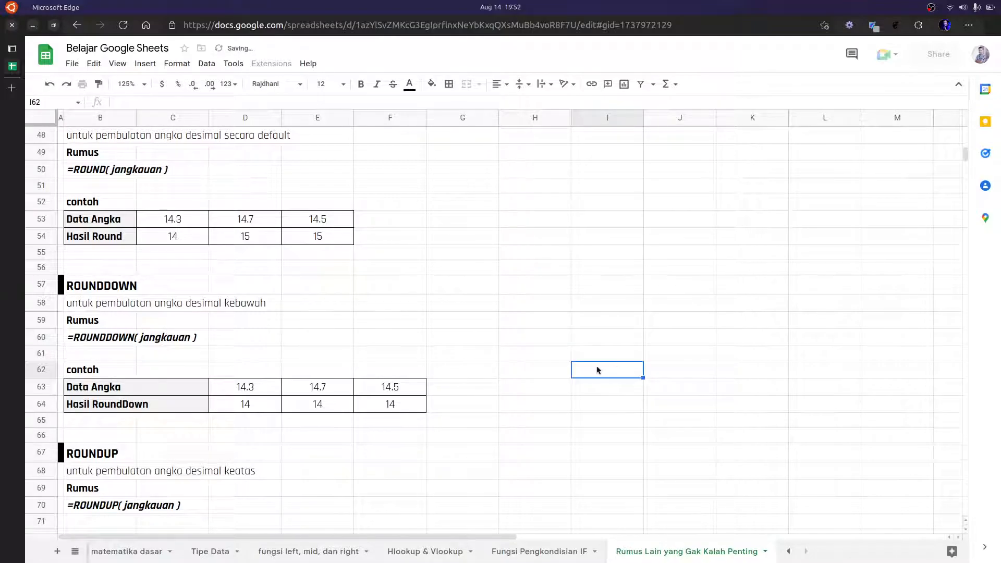
# - Review the formula sections from COUNTA down to SUMIF and examine the Total Harga values E84:E87 in contoh 1
pyautogui.scroll(-6, 558, 368)
pyautogui.scroll(-1, 321, 384)
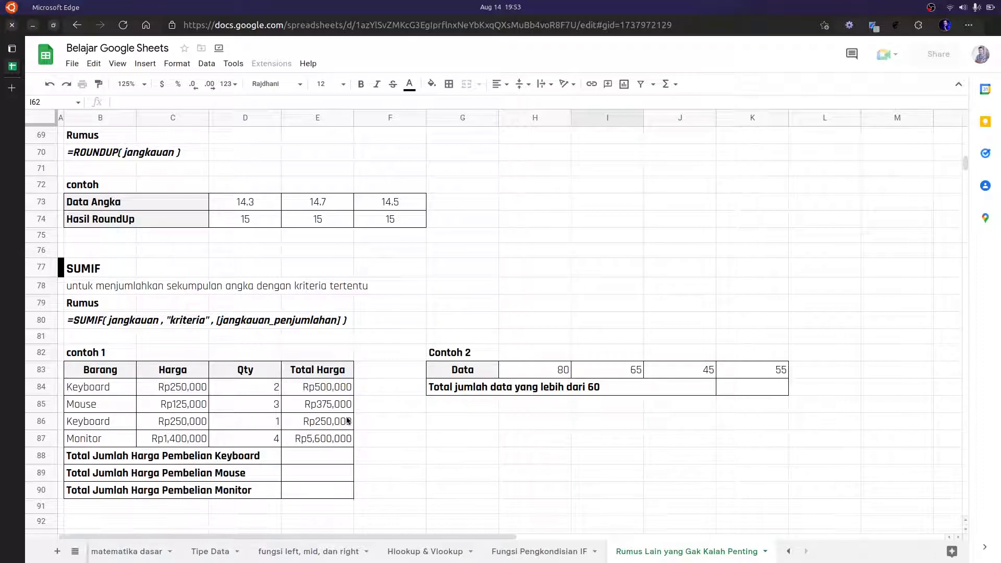
pyautogui.scroll(15, 347, 420)
pyautogui.scroll(7, 347, 421)
pyautogui.scroll(-3, 208, 358)
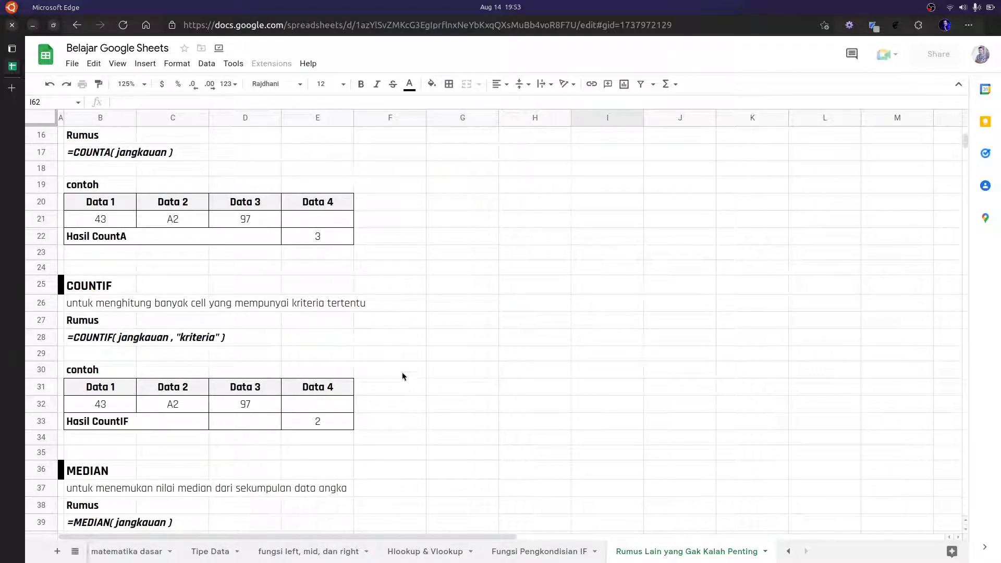
pyautogui.scroll(-12, 414, 388)
pyautogui.scroll(-6, 416, 389)
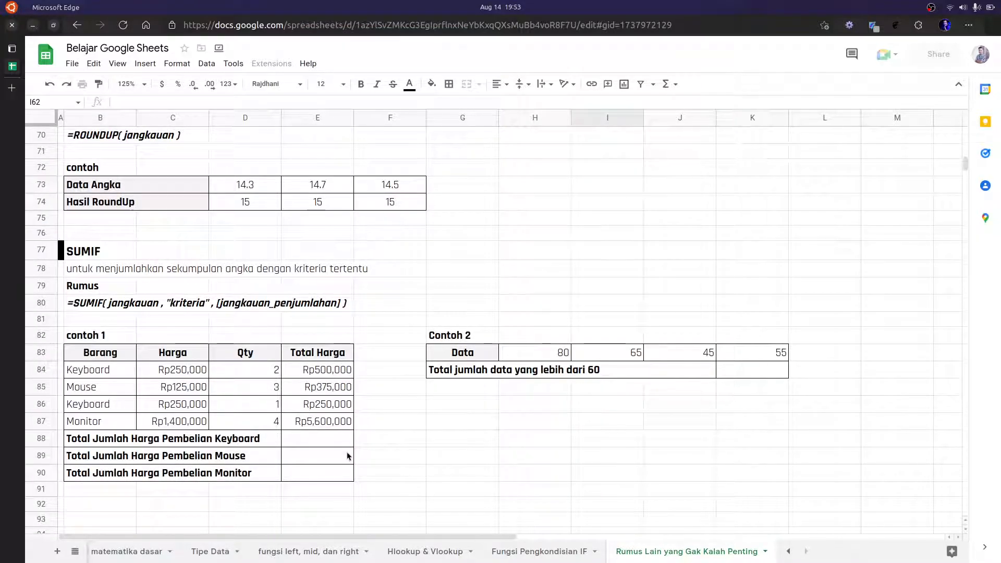
pyautogui.click(315, 441)
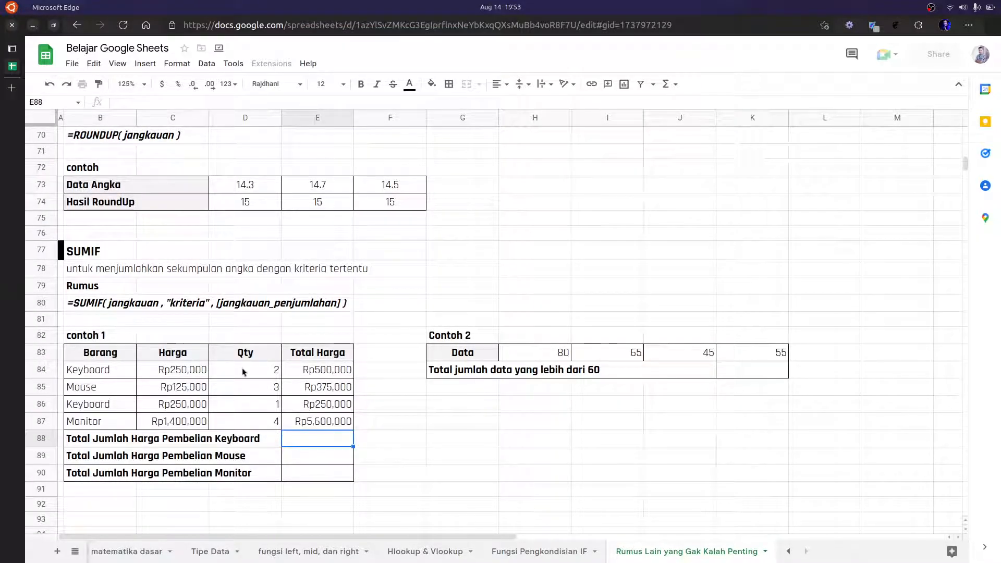
pyautogui.moveTo(313, 370); pyautogui.dragTo(318, 422)
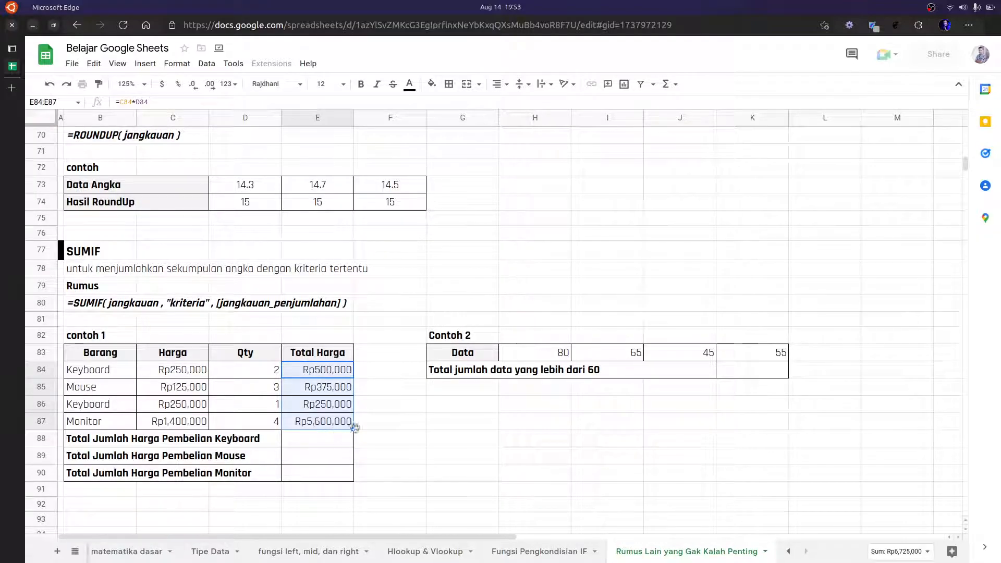
pyautogui.click(318, 422)
# - Enter =SUMIF(B84:B87,"Keyboard",E84:E87) in the Keyboard total cell E88 and check it against the Keyboard rows
pyautogui.click(327, 442)
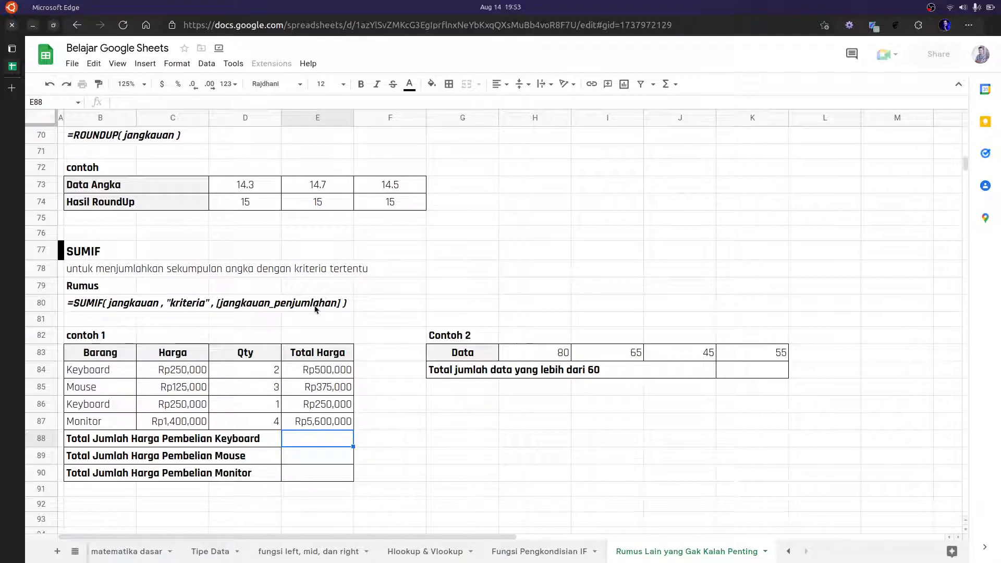
pyautogui.write('=SUMIF(')
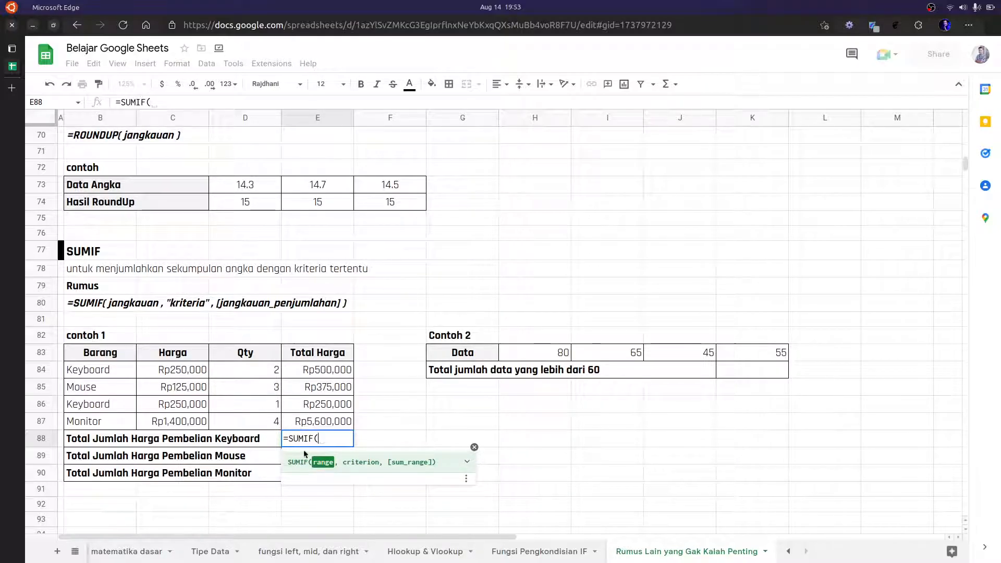
pyautogui.moveTo(107, 372); pyautogui.dragTo(111, 422)
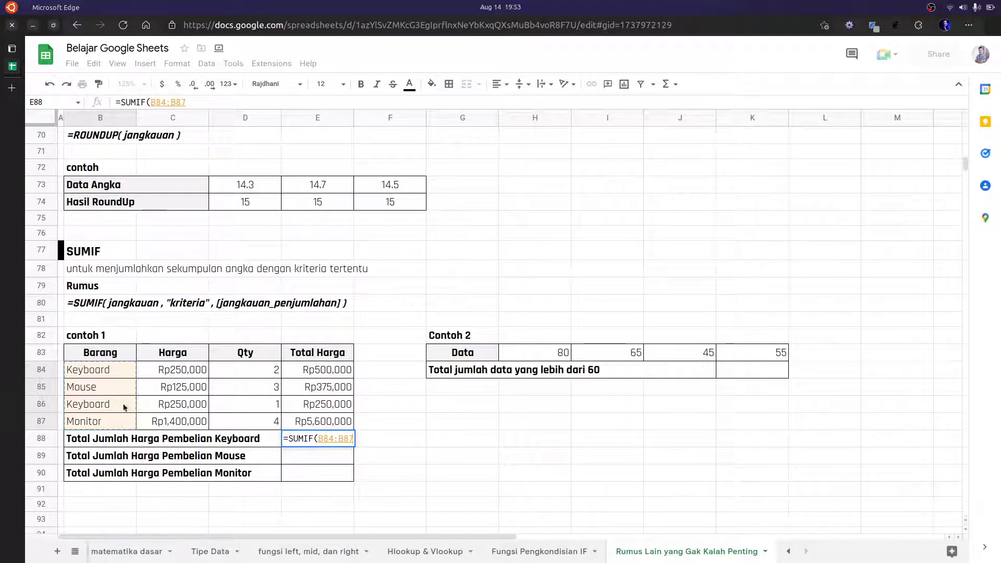
pyautogui.write(',')
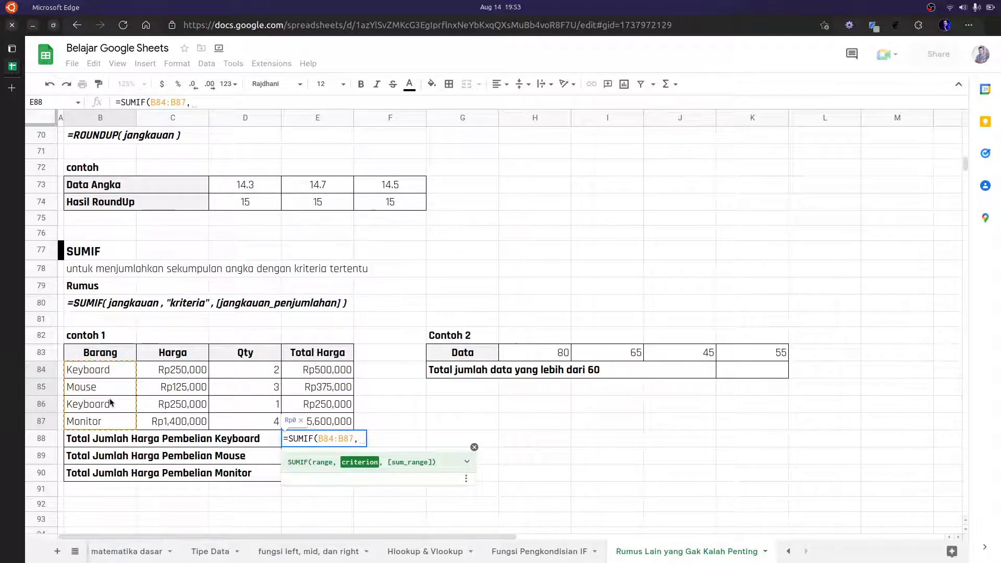
pyautogui.write('"')
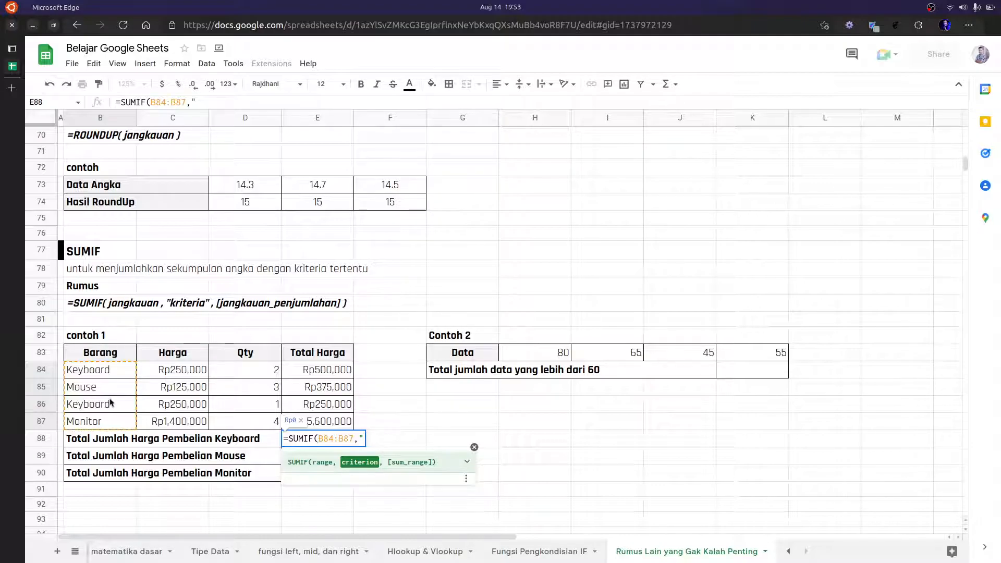
pyautogui.write('Keyboard"')
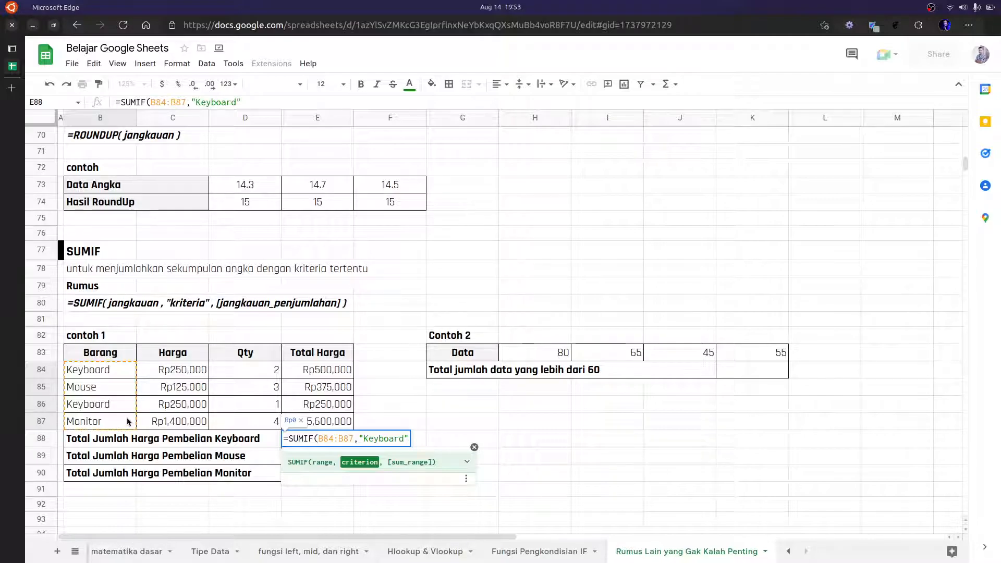
pyautogui.write(',')
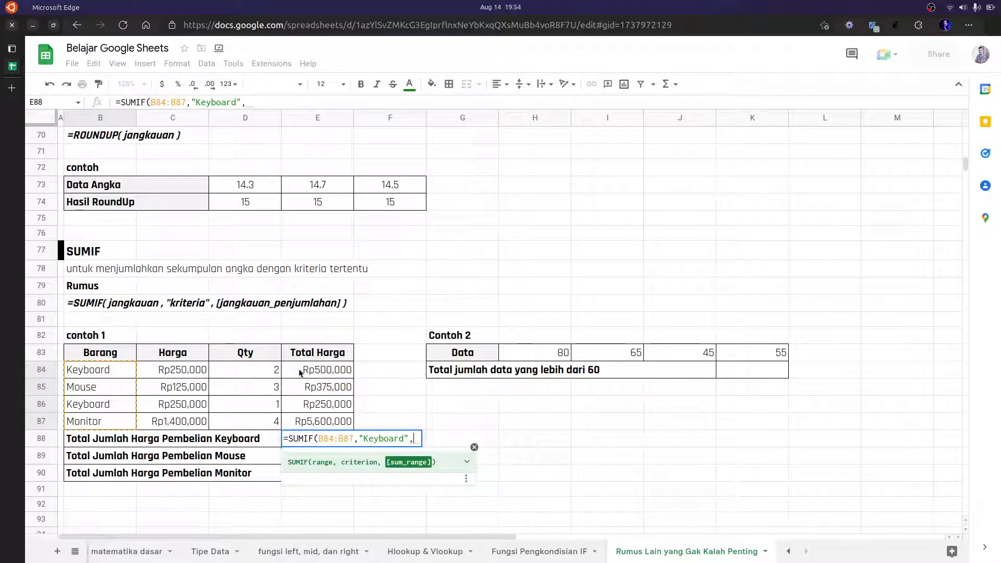
pyautogui.moveTo(329, 369); pyautogui.dragTo(328, 420)
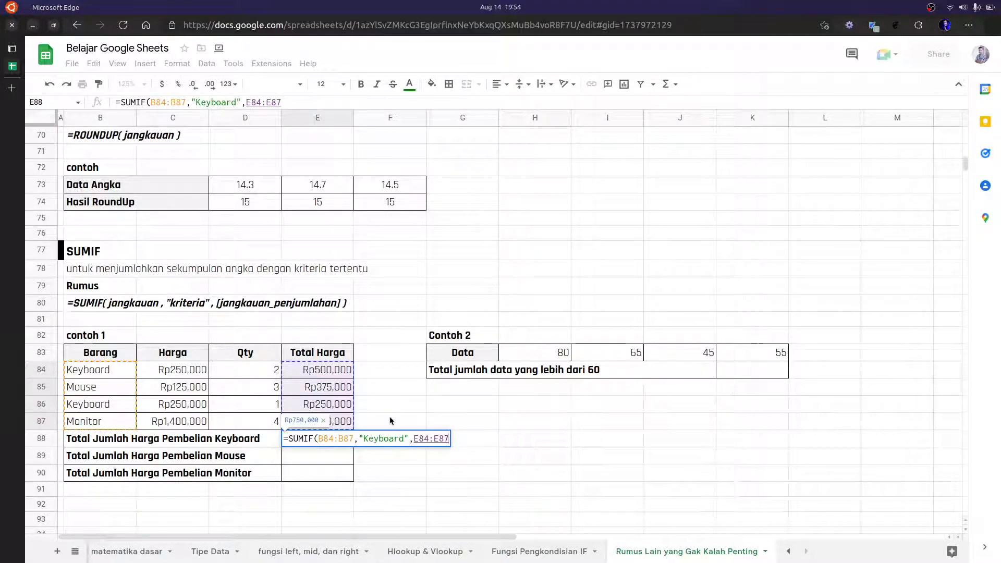
pyautogui.press('Return')
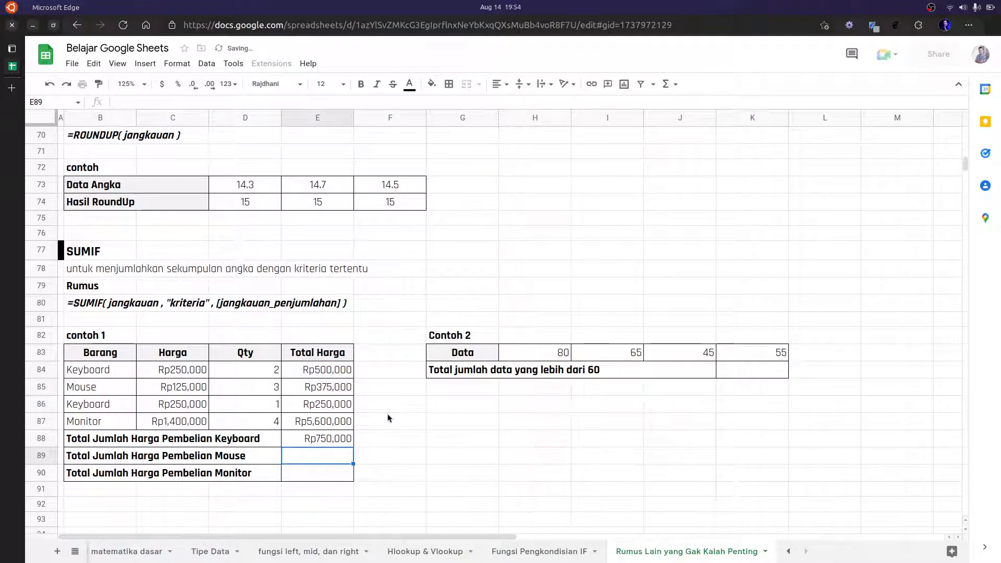
pyautogui.click(319, 439)
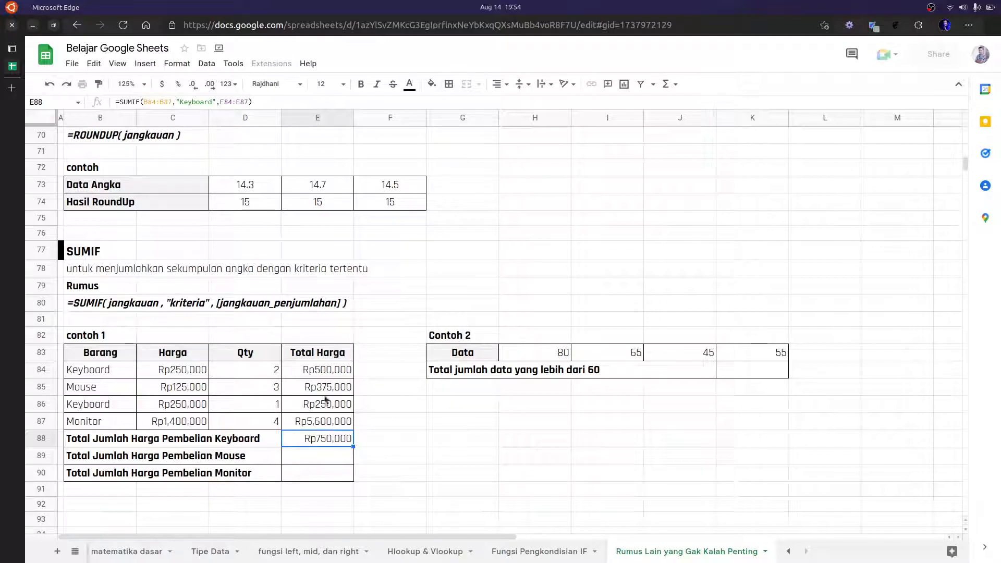
pyautogui.click(104, 377)
pyautogui.click(111, 410)
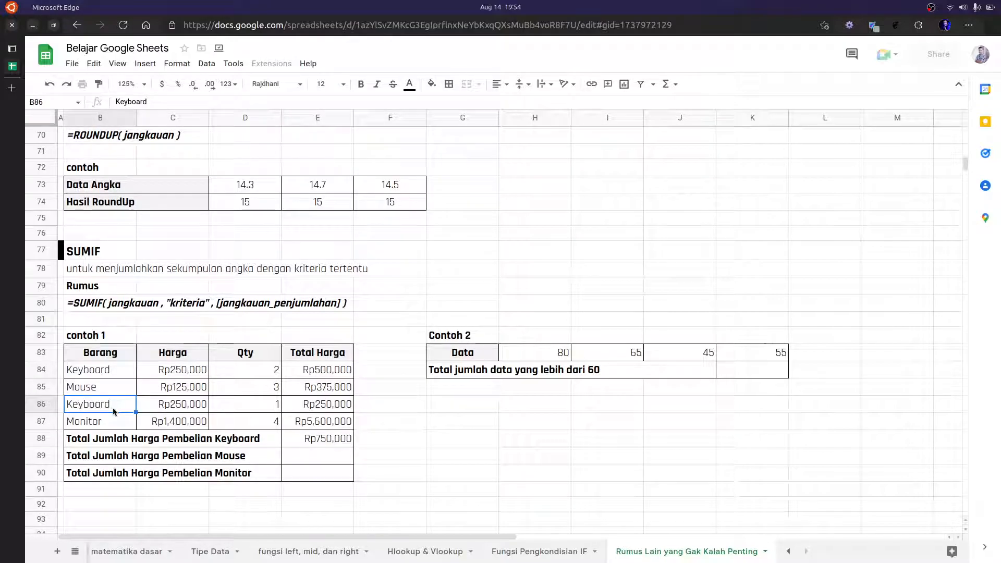
# - Enter =SUMIF(B84:B87,"Mouse",E84:E87) in the Mouse total cell E89 and check it against the Mouse row
pyautogui.click(332, 457)
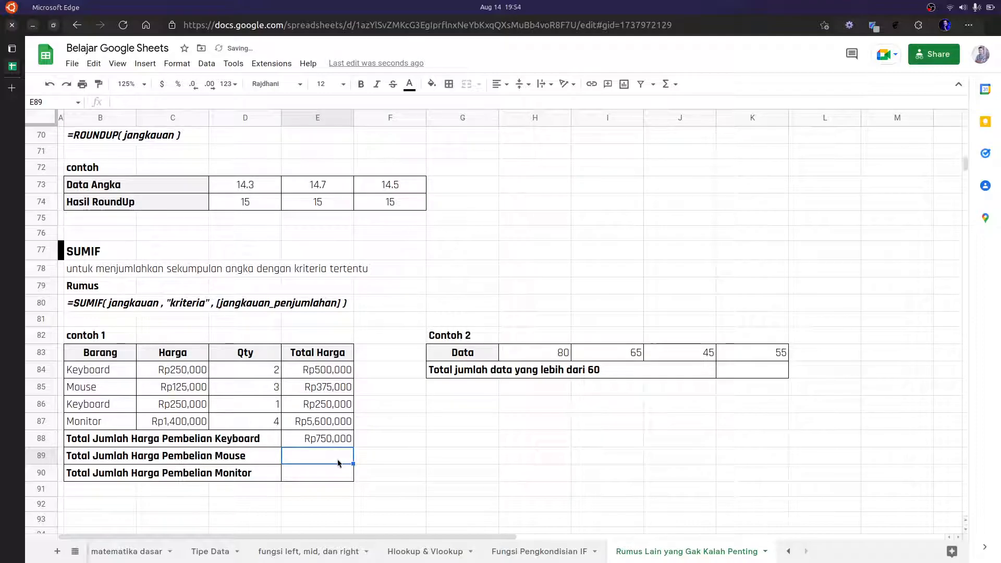
pyautogui.write('=SU')
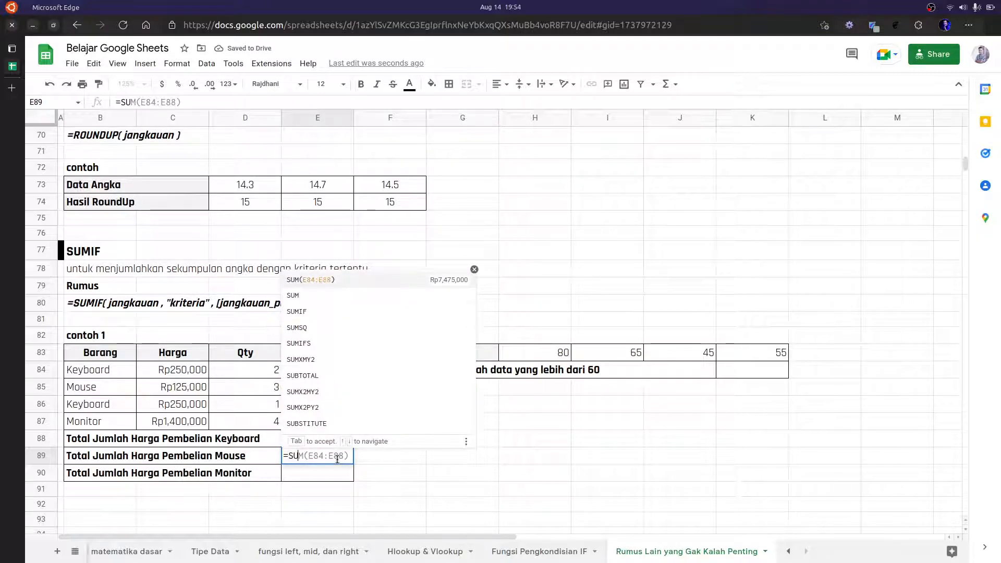
pyautogui.write('MIF(')
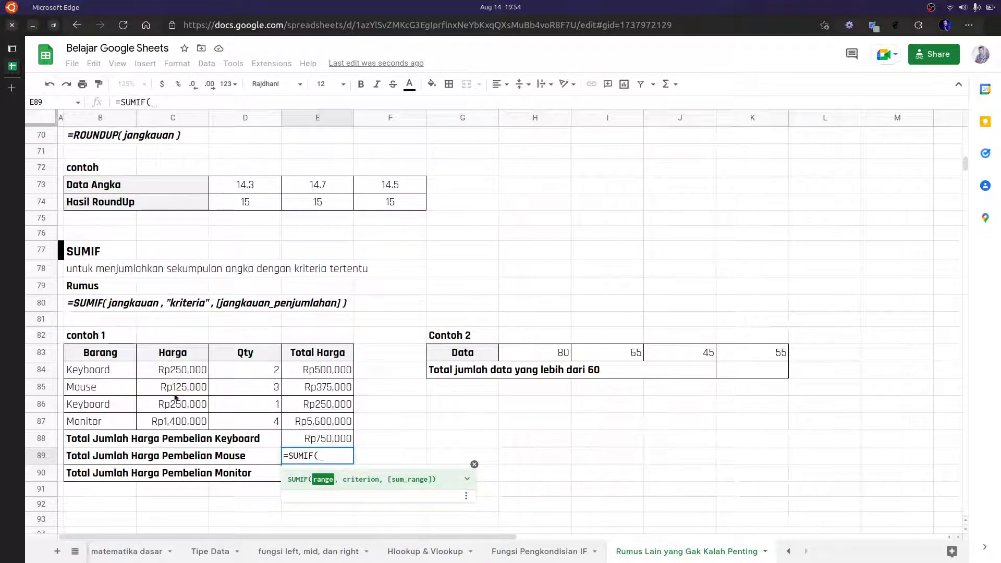
pyautogui.moveTo(116, 377); pyautogui.dragTo(111, 425)
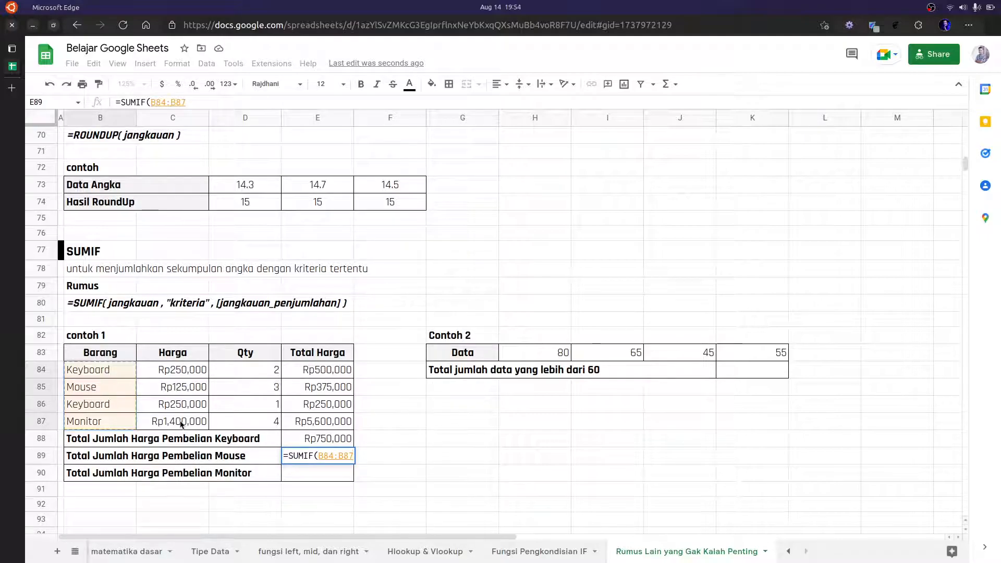
pyautogui.write(',"')
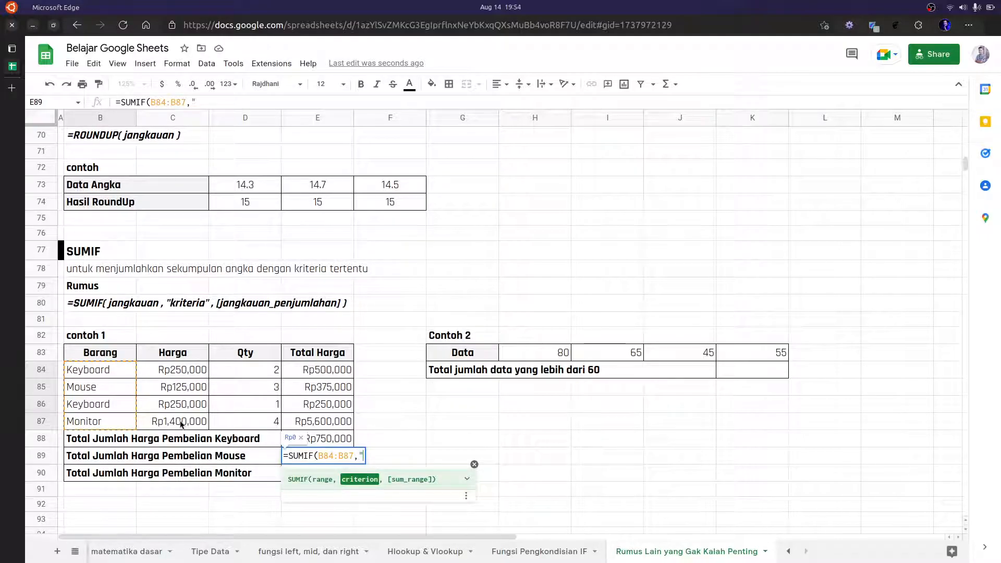
pyautogui.write('Mouse",')
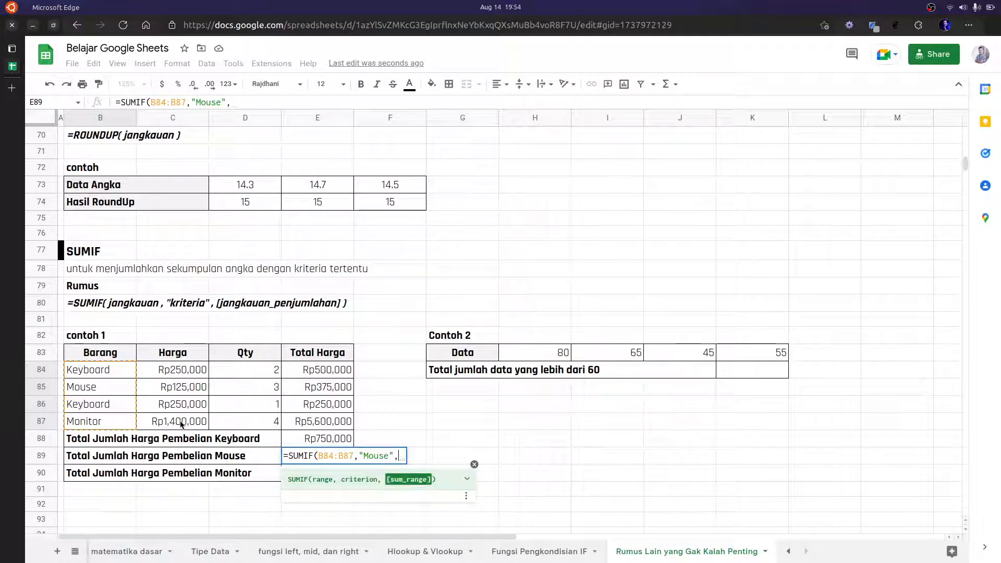
pyautogui.moveTo(305, 372); pyautogui.dragTo(323, 423)
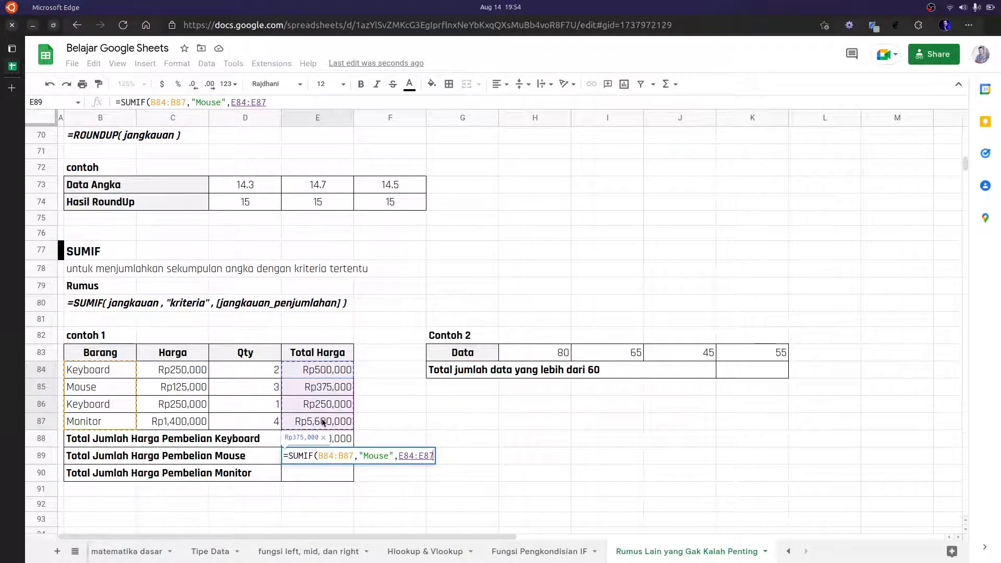
pyautogui.press('Return')
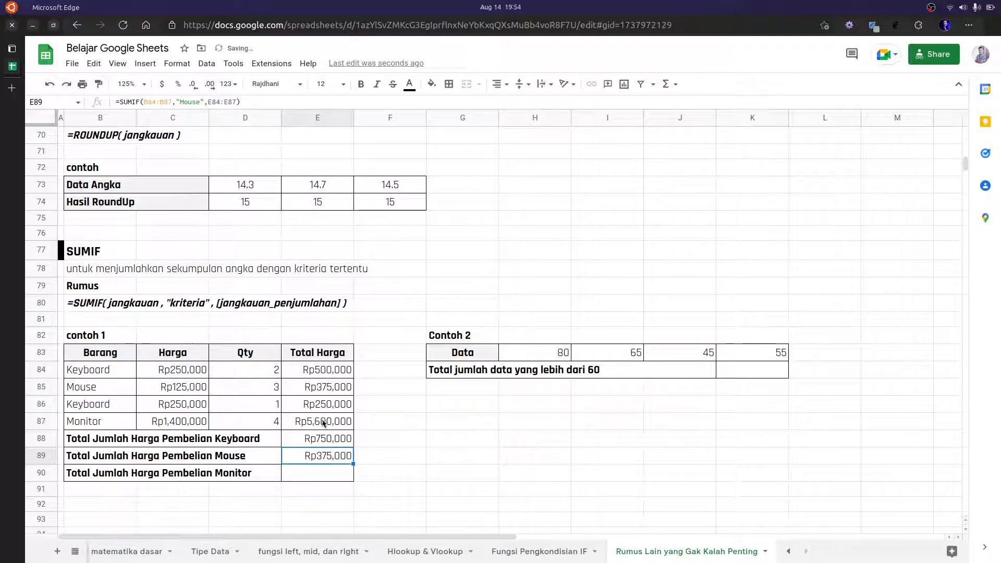
pyautogui.click(332, 460)
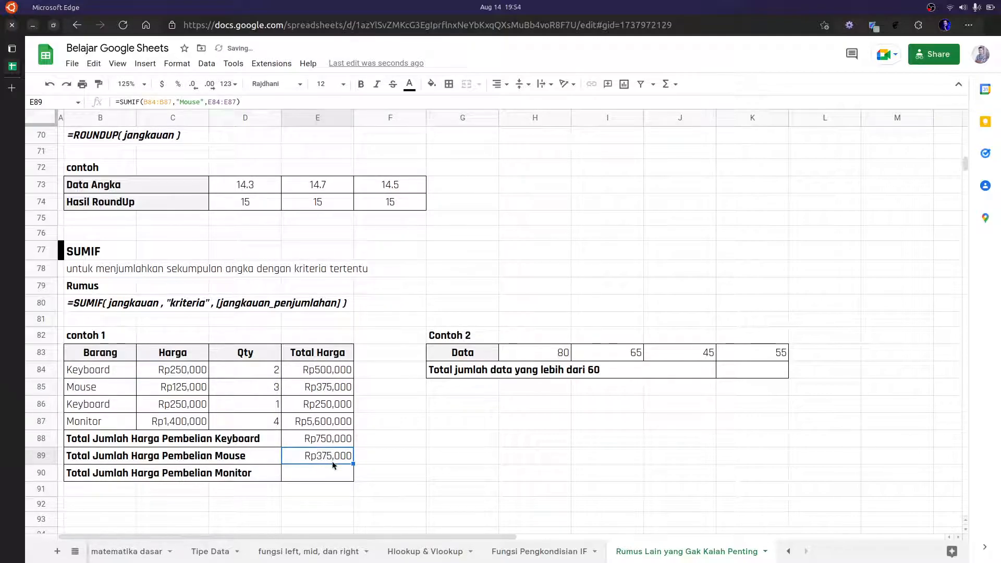
pyautogui.click(327, 390)
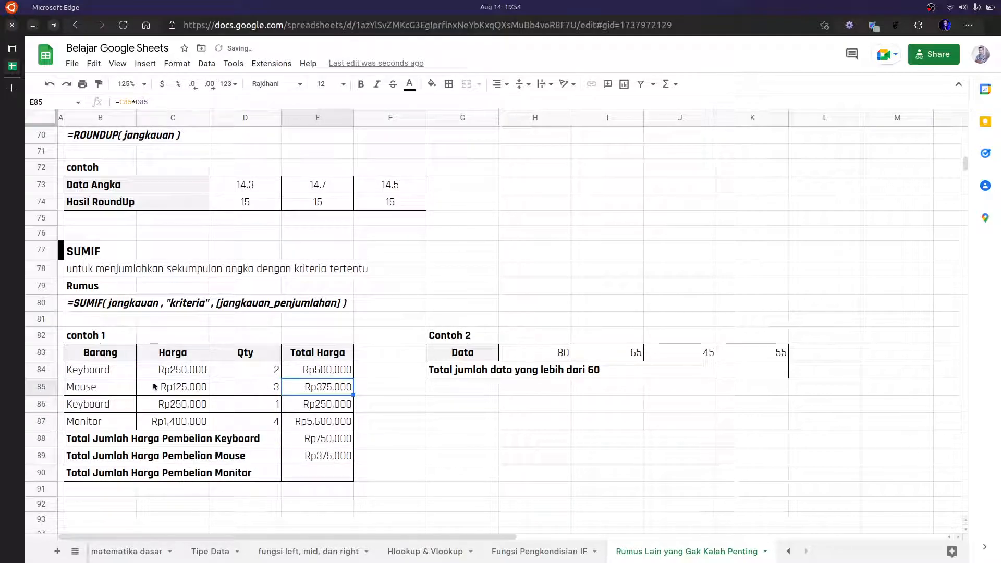
pyautogui.click(100, 390)
pyautogui.click(258, 389)
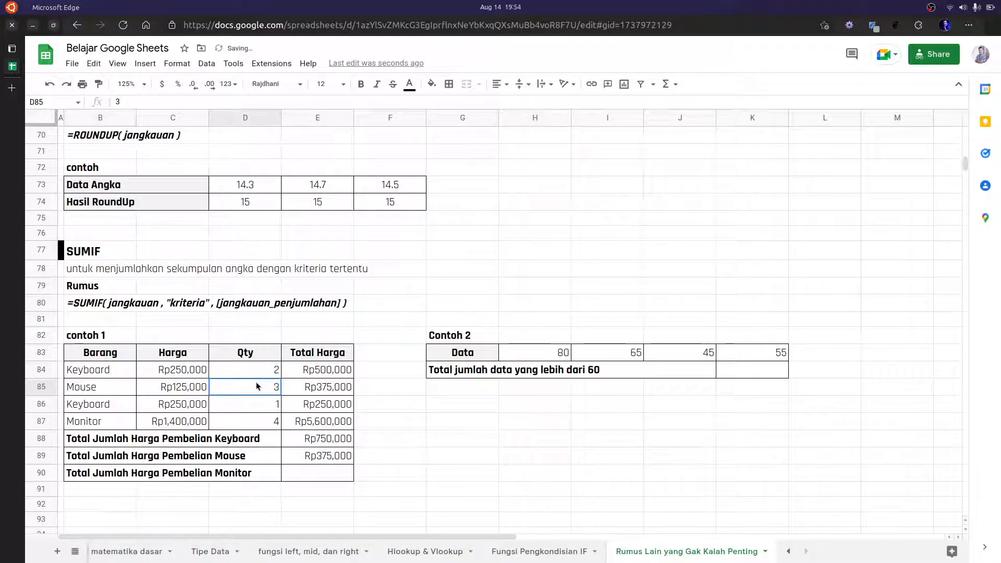
pyautogui.click(323, 389)
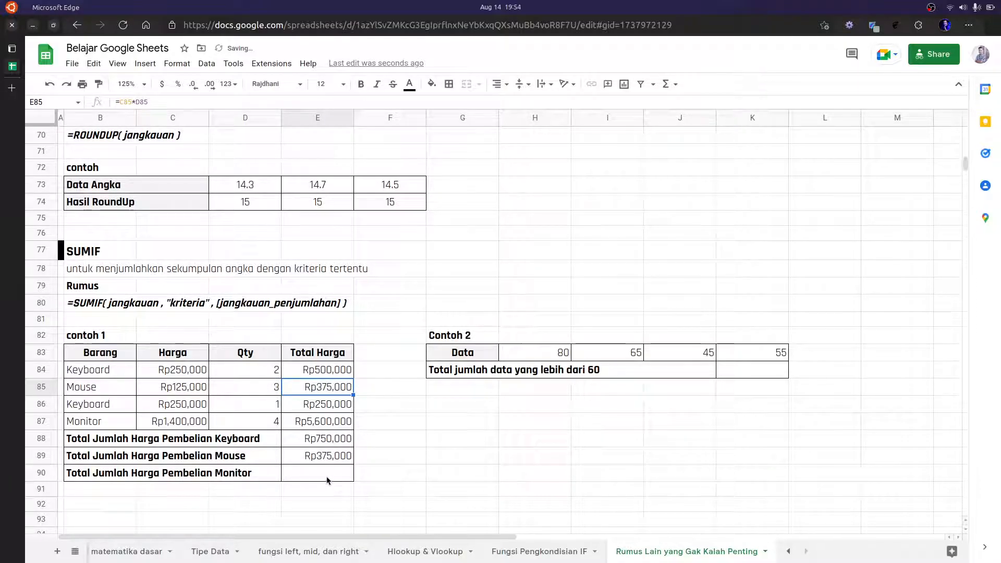
# - Copy the Mouse SUMIF formula text from E89 into the Monitor total cell E90, keeping its ranges unchanged
pyautogui.doubleClick(328, 454)
pyautogui.hotkey('ctrl', 'a')
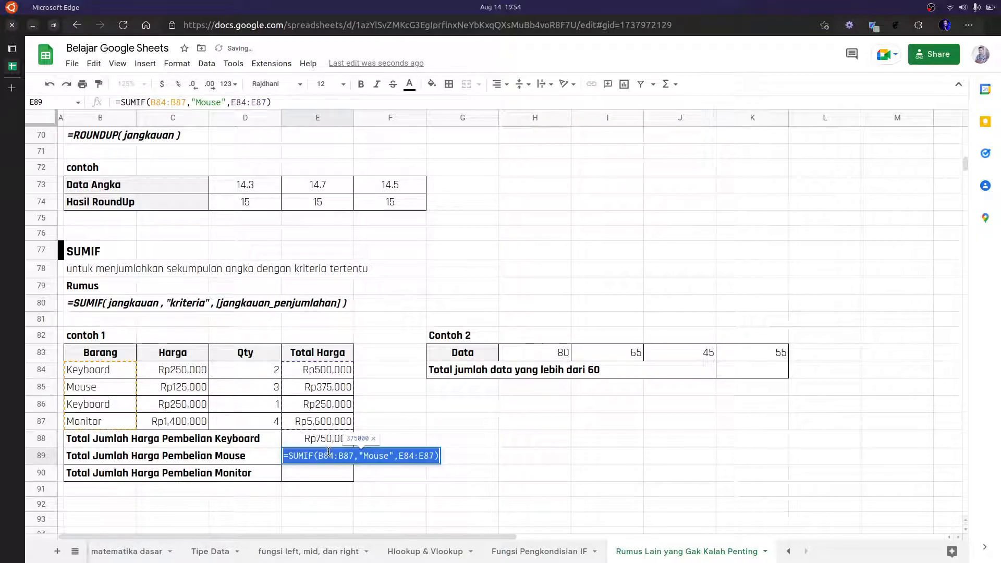
pyautogui.press('Escape')
pyautogui.click(315, 477)
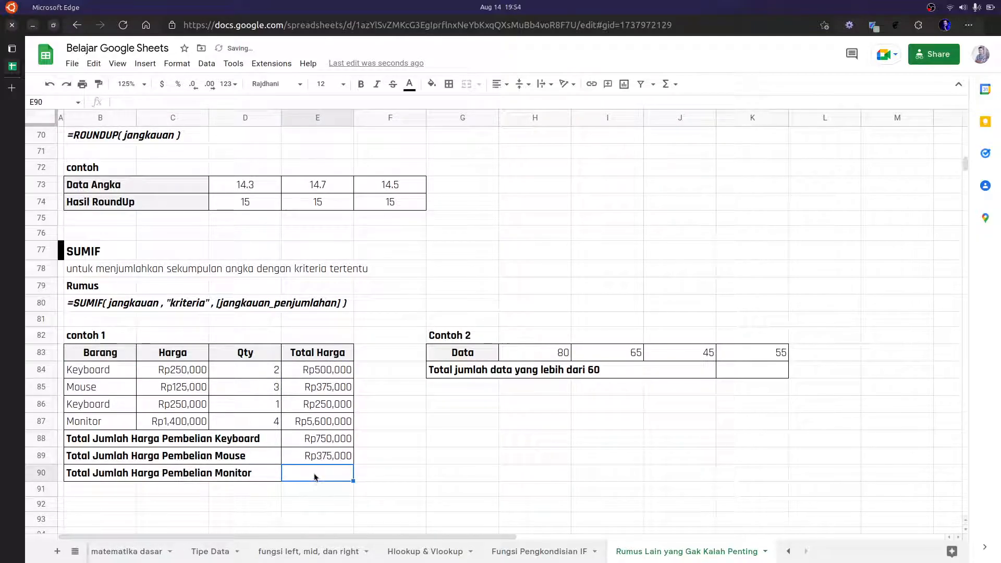
pyautogui.hotkey('ctrl', 'v')
pyautogui.hotkey('ctrl', 'z')
pyautogui.write('=SUMIF(B84:B87,"Mouse",E84:E87)')
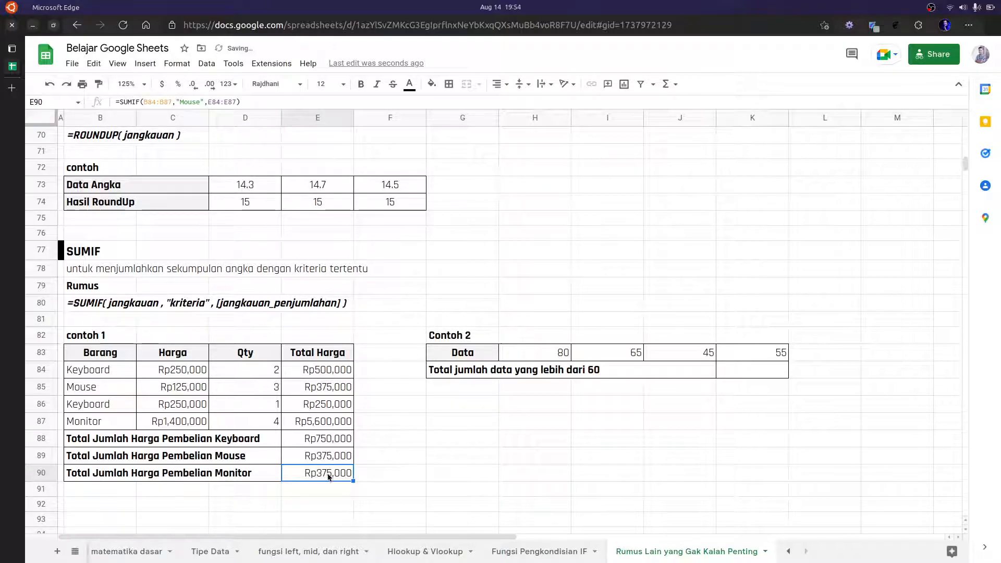
# - Change the criterion in the Monitor total cell E90 to "Monitor", giving =SUMIF(B84:B87,"Monitor",E84:E87)
pyautogui.doubleClick(329, 476)
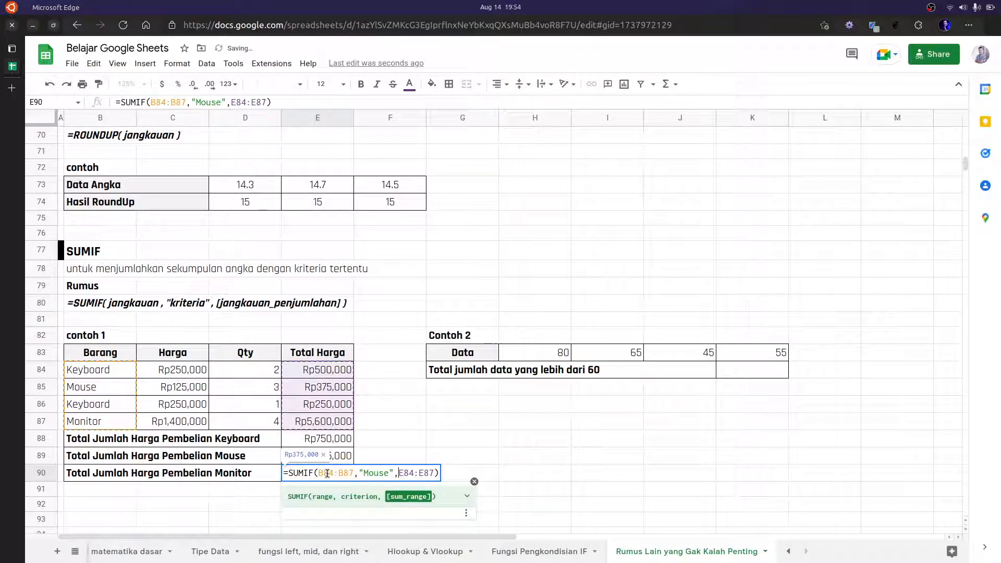
pyautogui.hotkey('ctrl', 'shift', 'Left')
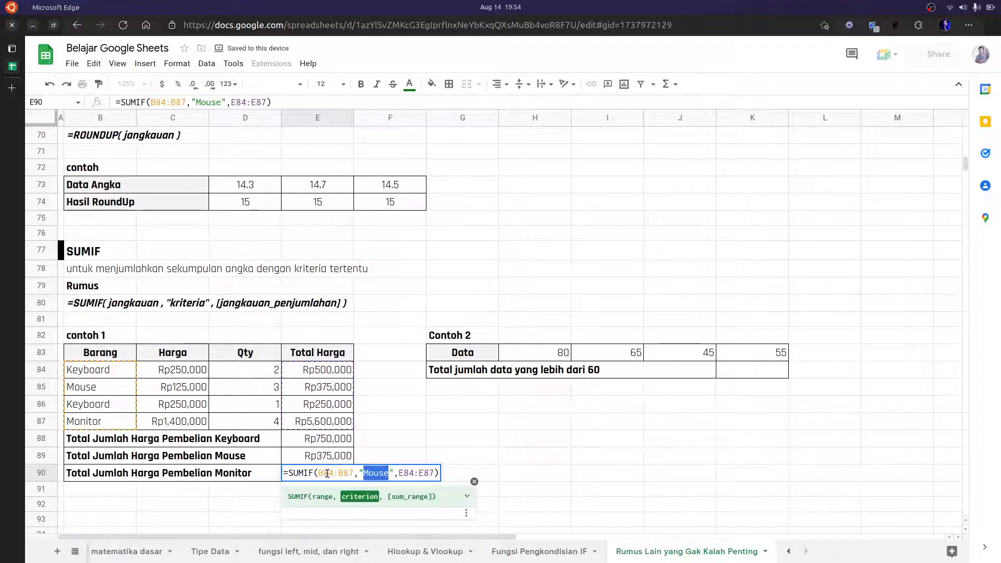
pyautogui.write('Monitor')
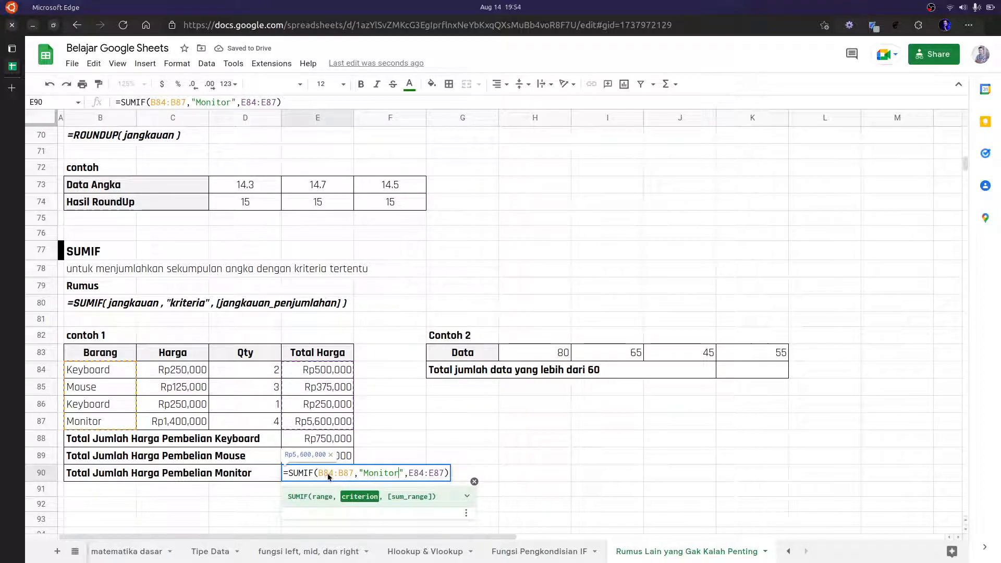
pyautogui.press('Return')
pyautogui.click(340, 478)
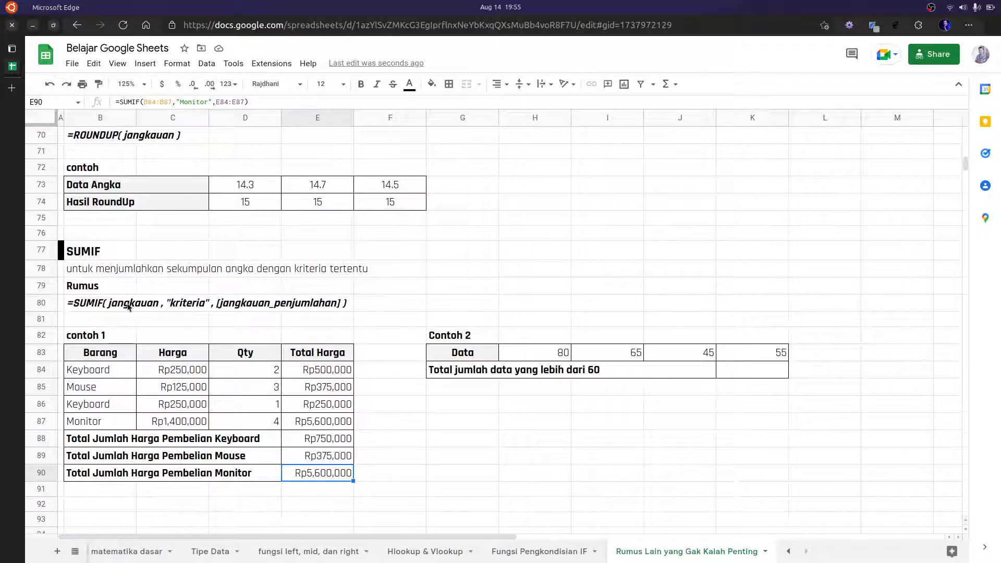
# - Examine the range, criterion and sum-range arguments of the SUMIF syntax in row 80 and relate them to the Barang items B84:B87
pyautogui.click(98, 306)
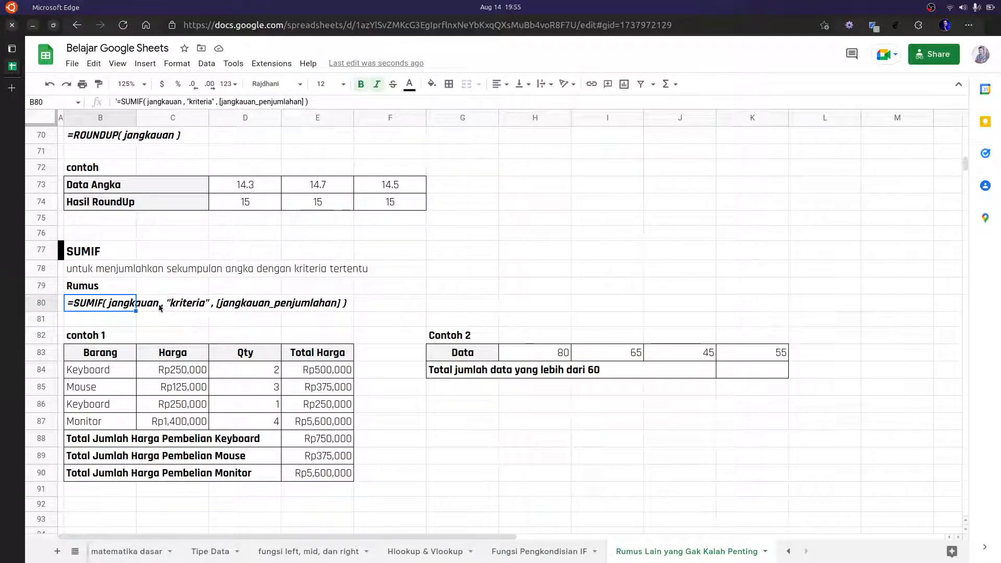
pyautogui.click(149, 320)
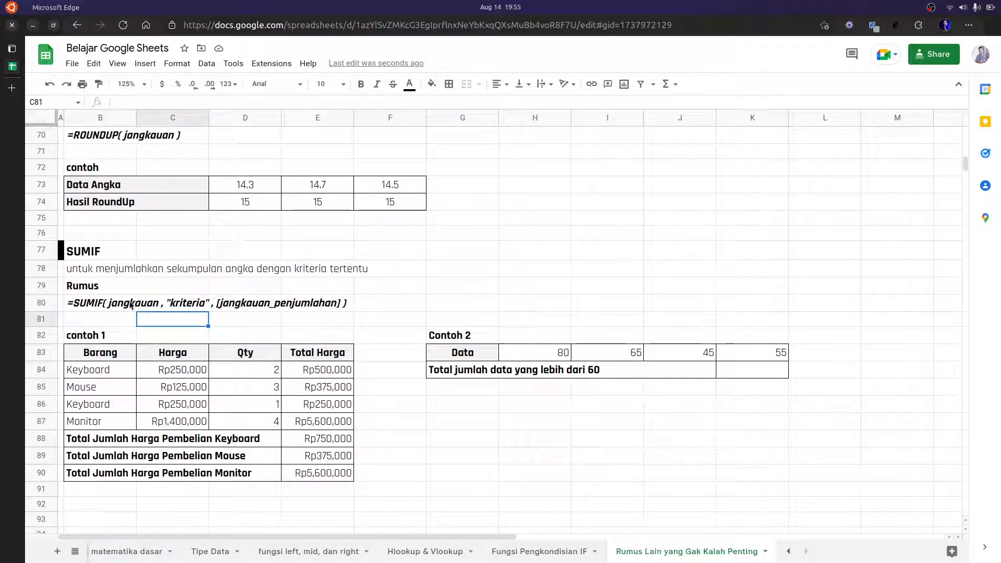
pyautogui.click(131, 306)
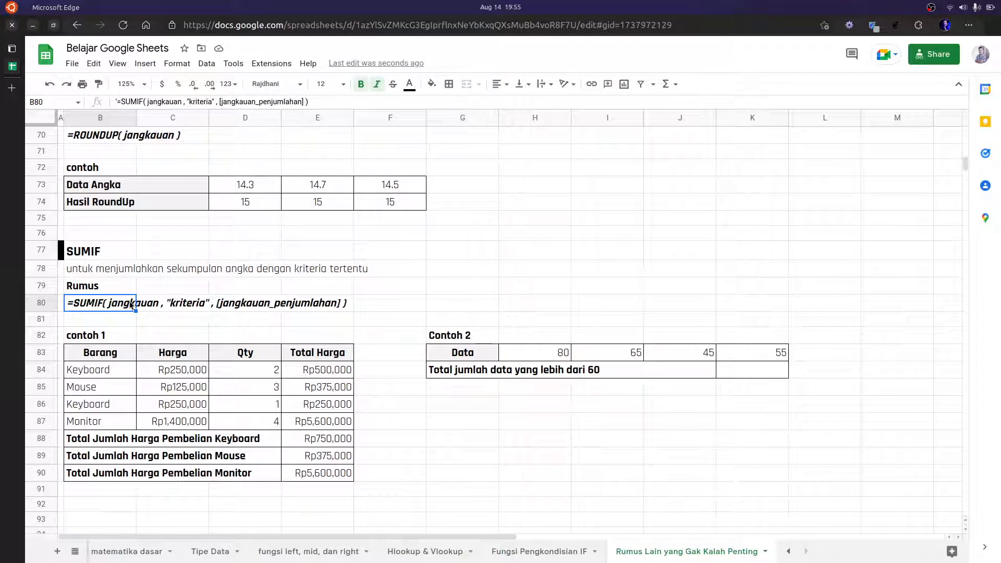
pyautogui.click(184, 304)
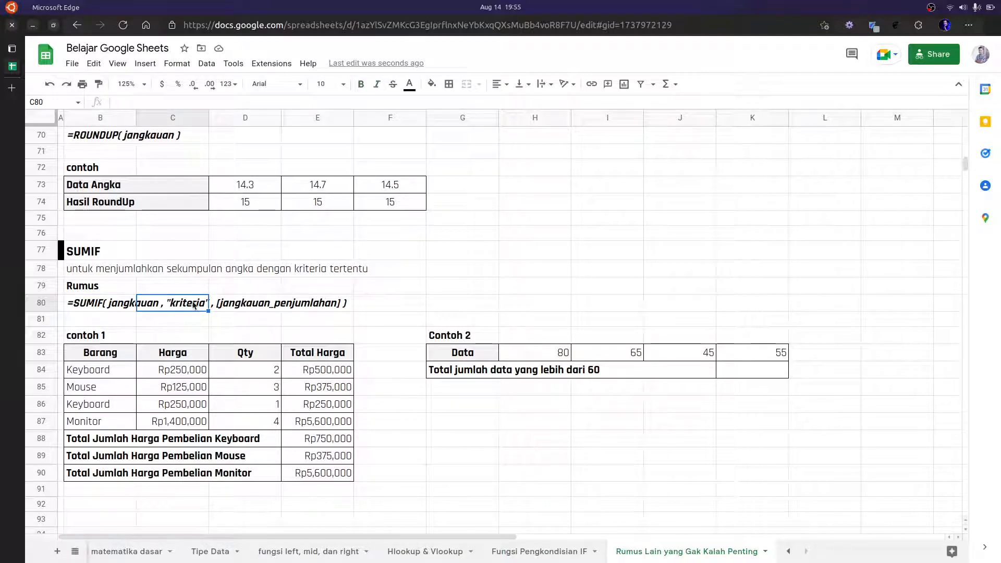
pyautogui.click(272, 308)
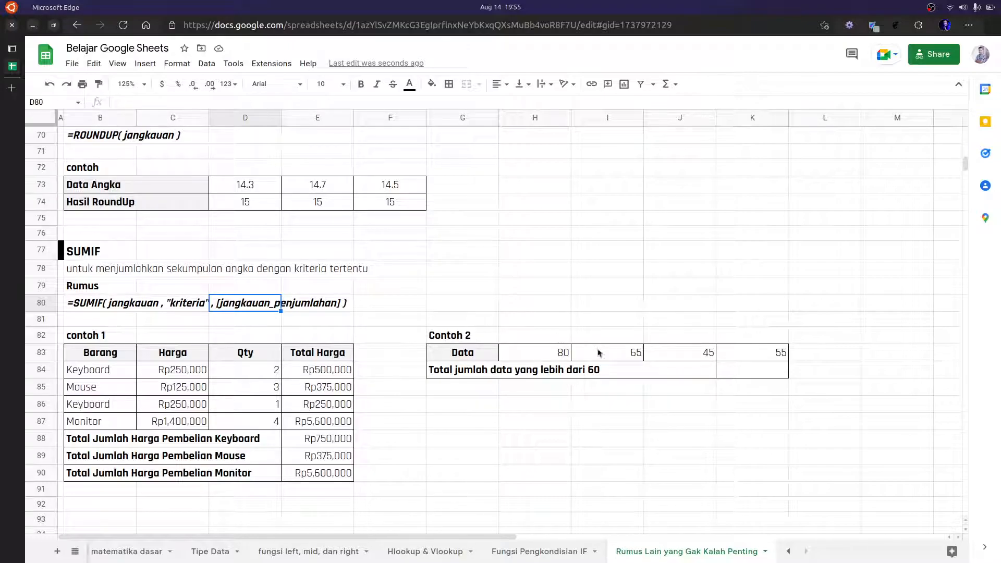
pyautogui.click(617, 390)
pyautogui.click(595, 422)
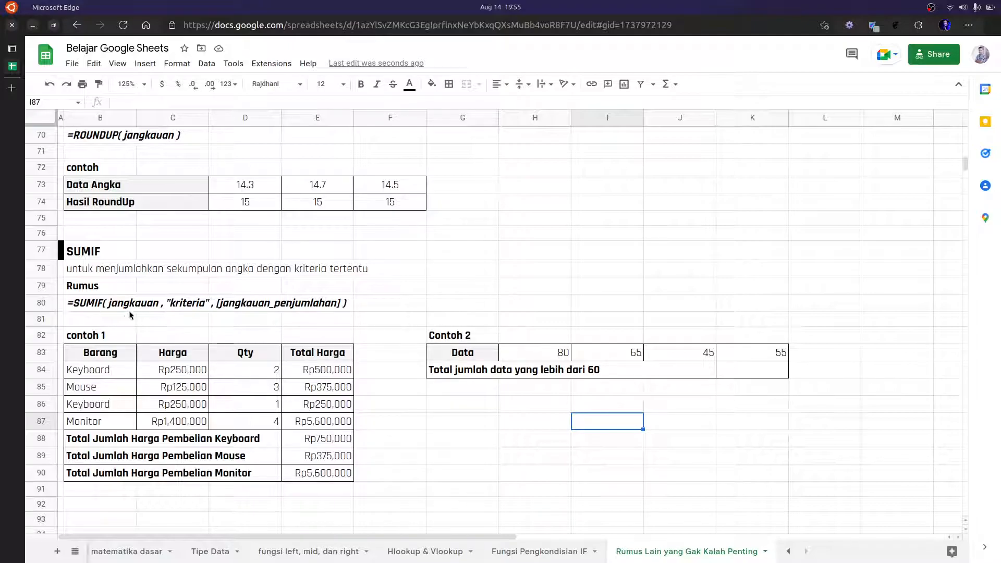
pyautogui.moveTo(106, 372); pyautogui.dragTo(104, 422)
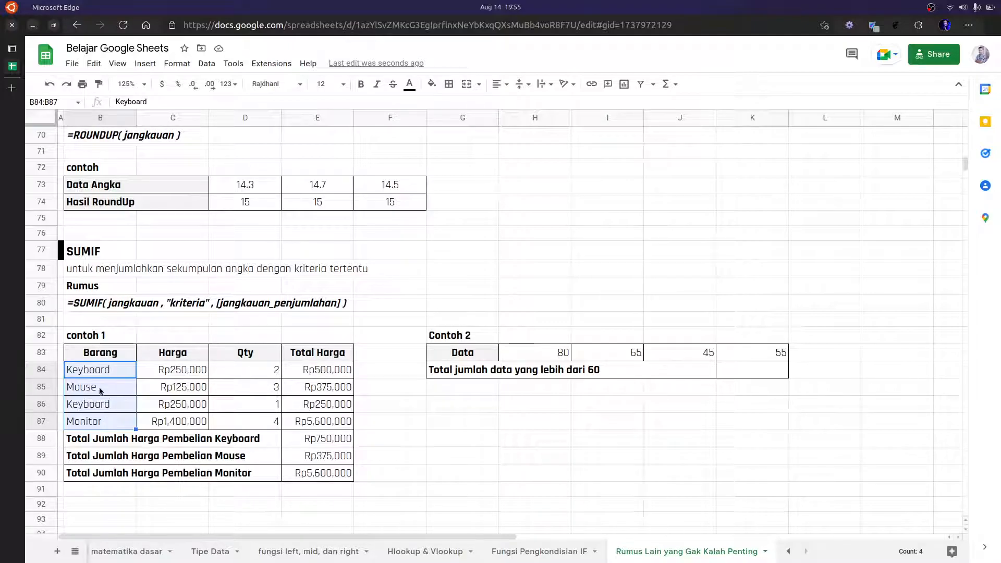
pyautogui.click(555, 404)
# - Enter =SUMIF(H83:K83,">50") in the Contoh 2 total cell K84
pyautogui.click(748, 371)
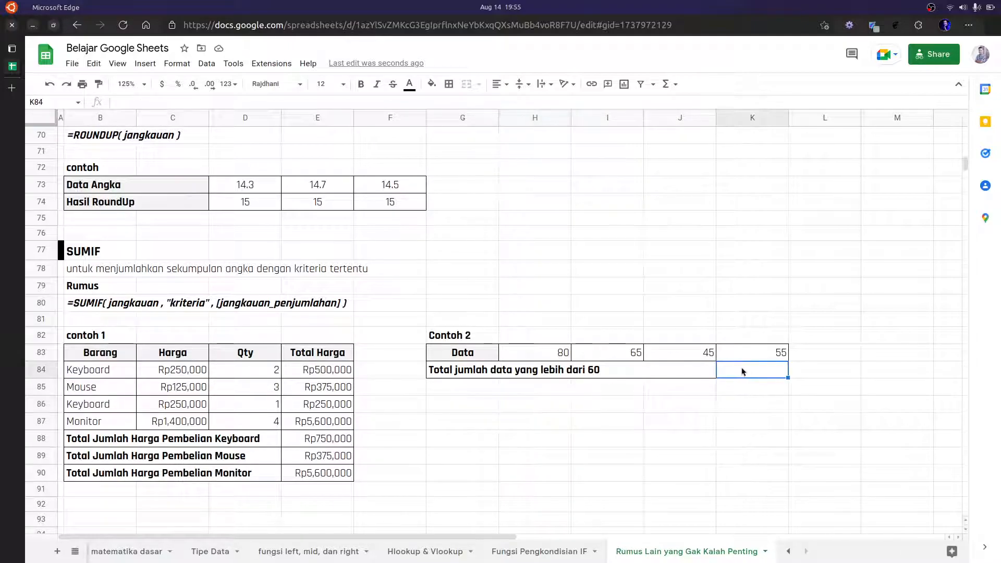
pyautogui.write('=')
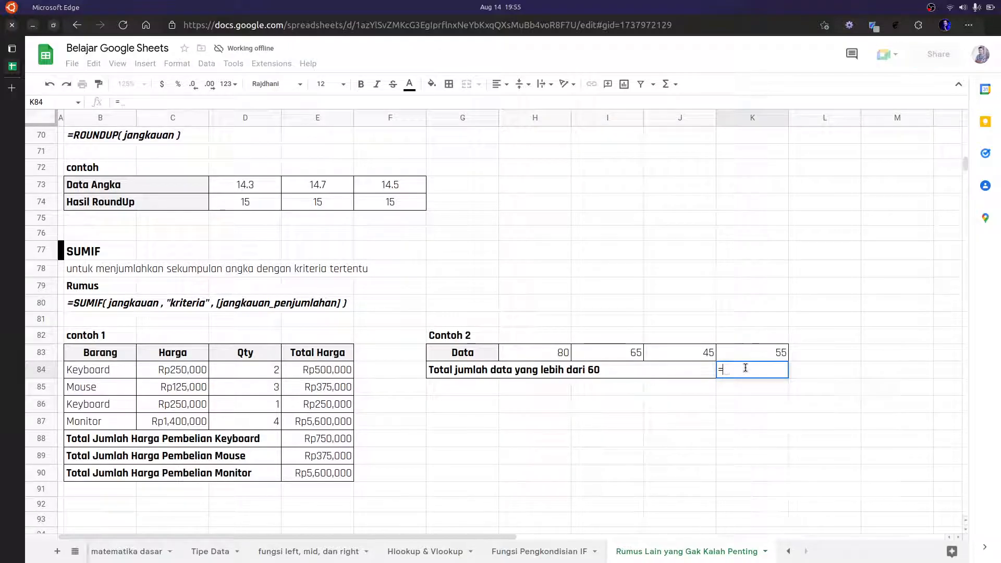
pyautogui.write('SUM')
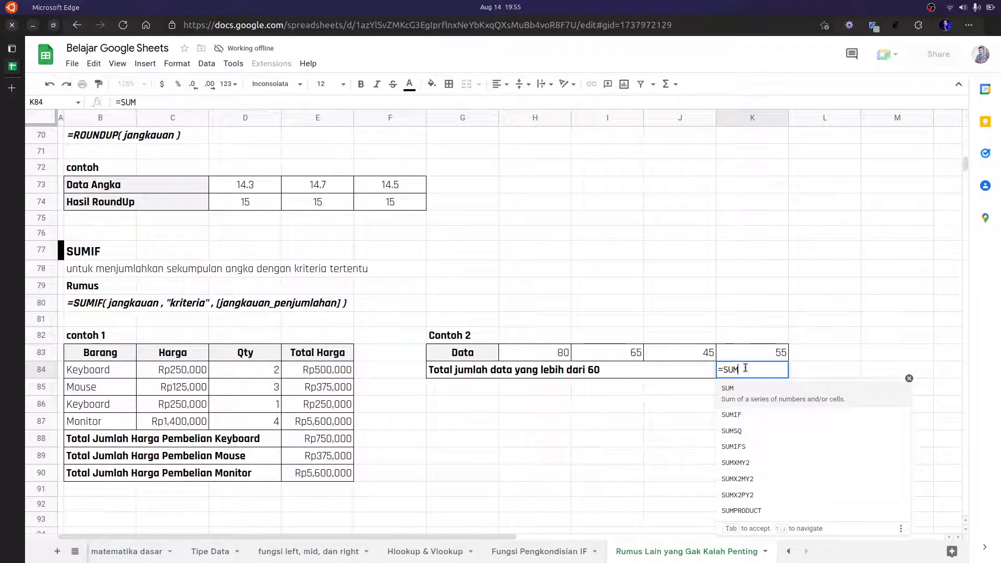
pyautogui.write('IF(')
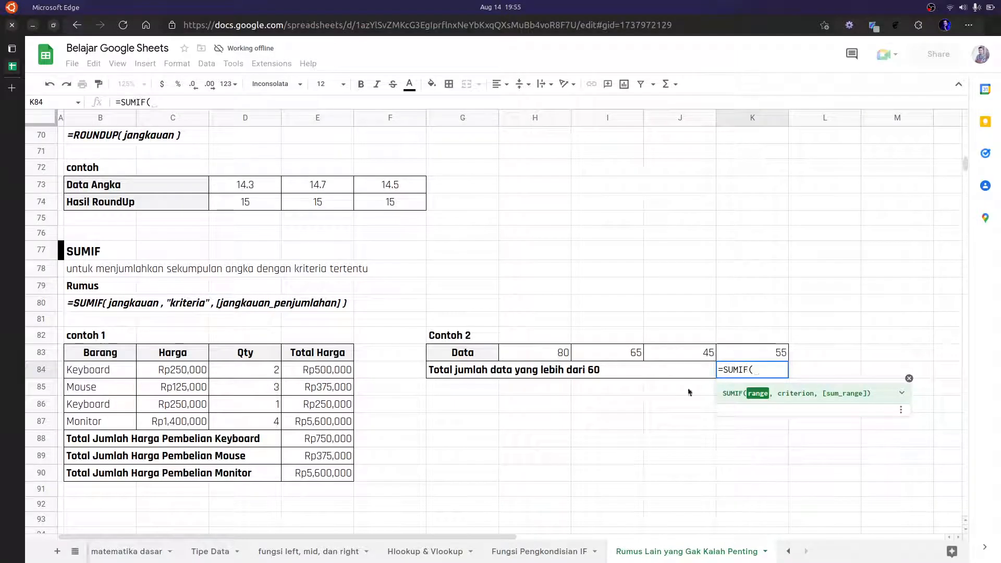
pyautogui.click(549, 357)
pyautogui.moveTo(549, 357); pyautogui.dragTo(735, 360)
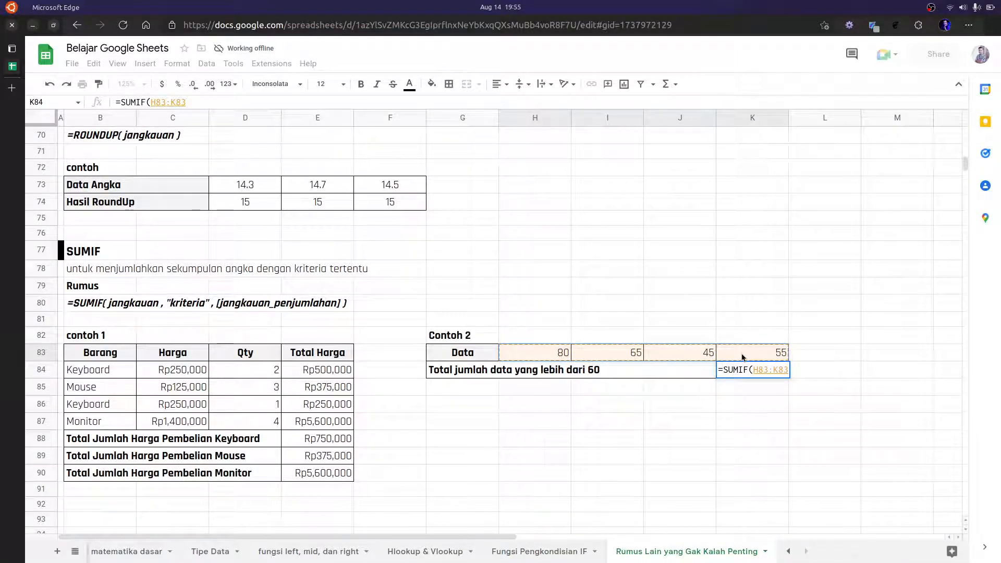
pyautogui.write(',"')
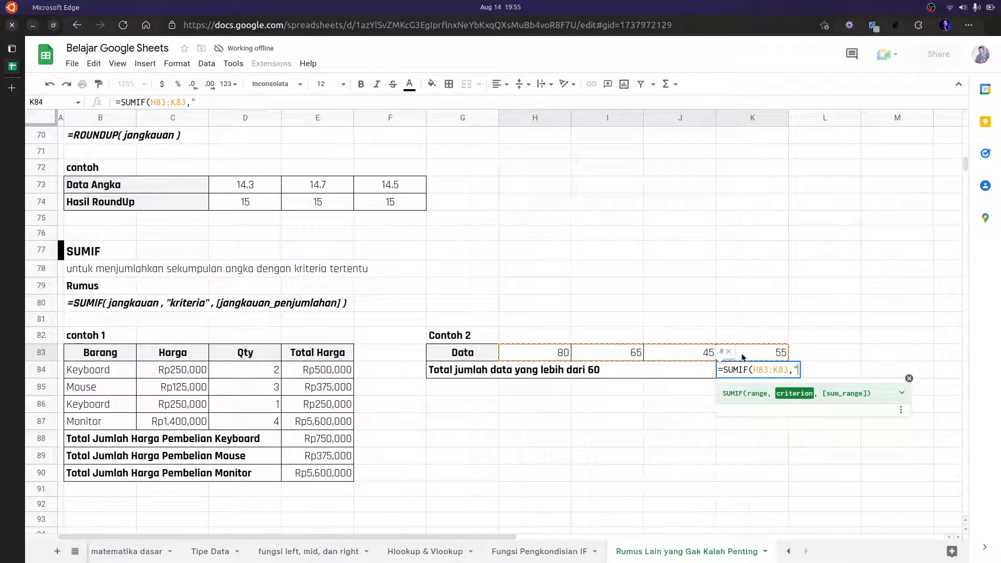
pyautogui.write('>50")')
pyautogui.press('Return')
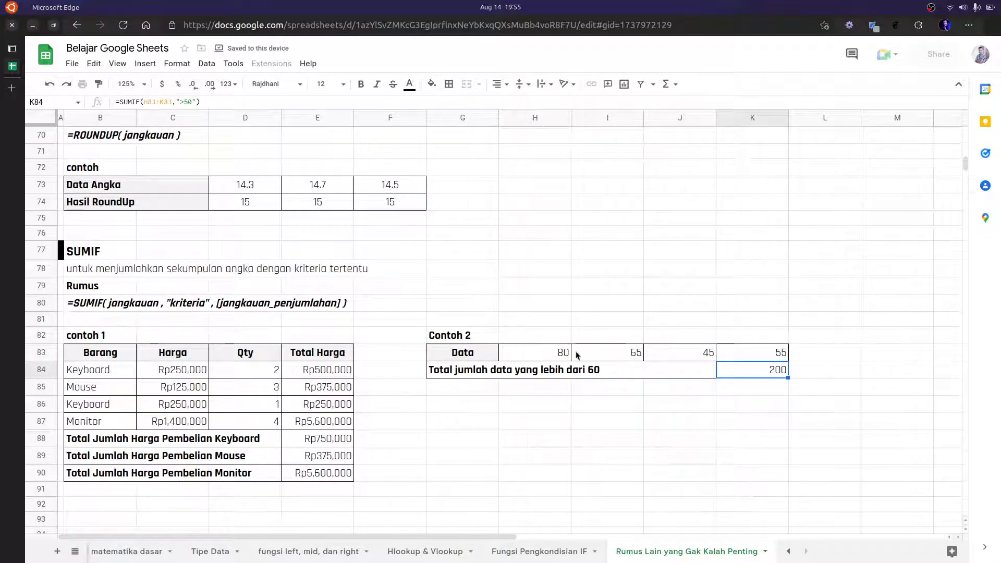
# - Check the K84 total against the qualifying Contoh 2 values in H83:K83 and compare its formula with the optional sum-range argument in row 80
pyautogui.click(547, 355)
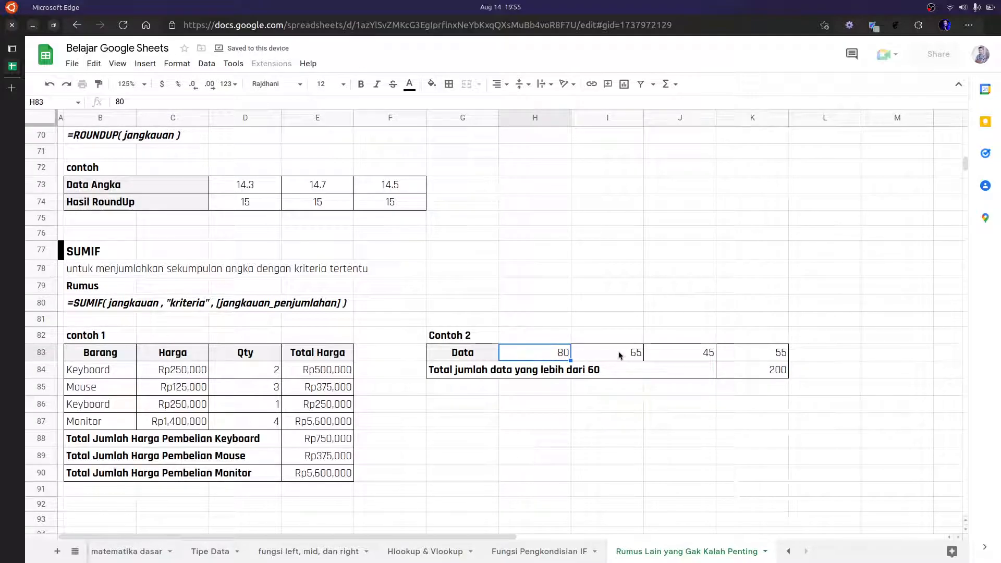
pyautogui.click(624, 358)
pyautogui.keyDown('shift'); pyautogui.click(557, 354); pyautogui.keyUp('shift')
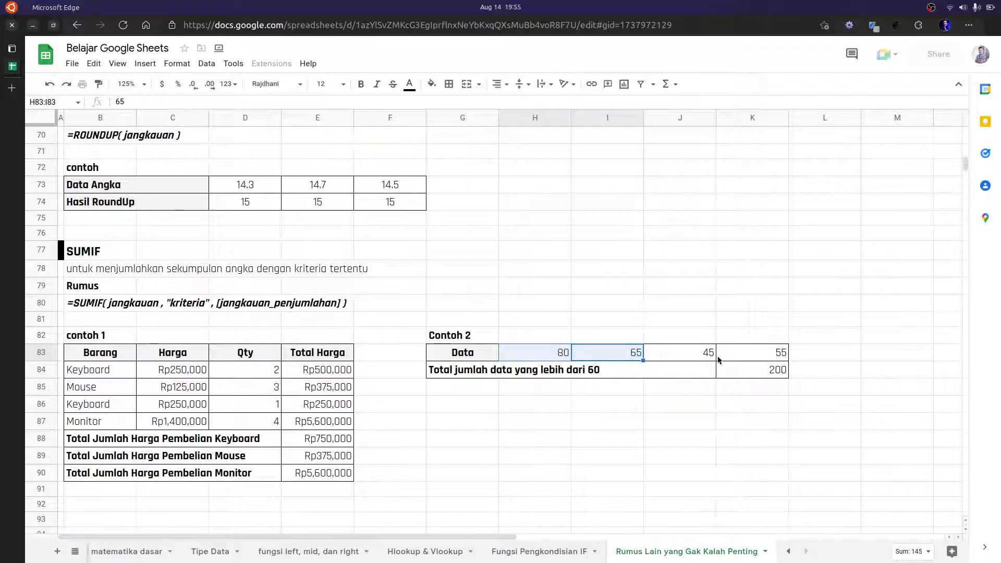
pyautogui.click(751, 351)
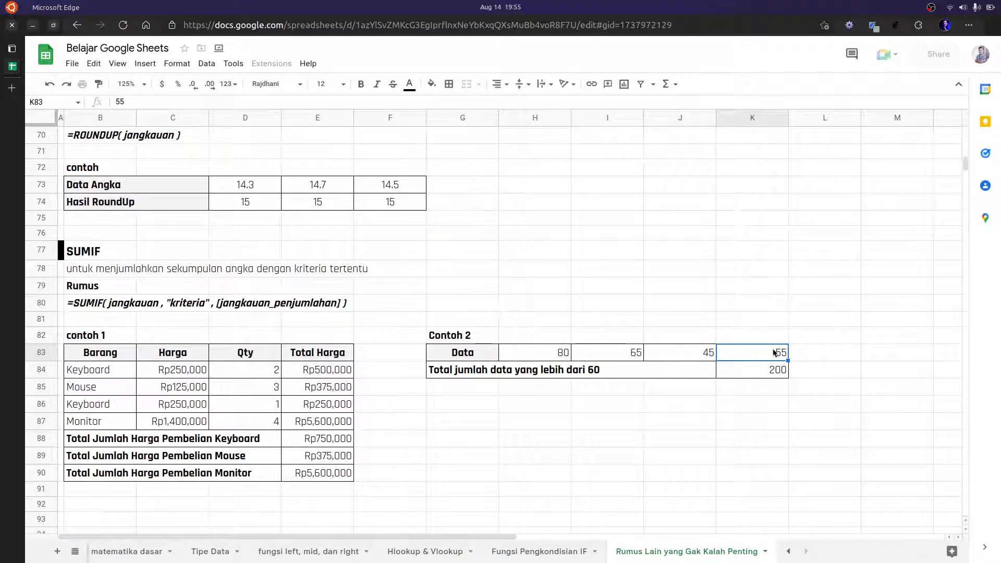
pyautogui.click(781, 370)
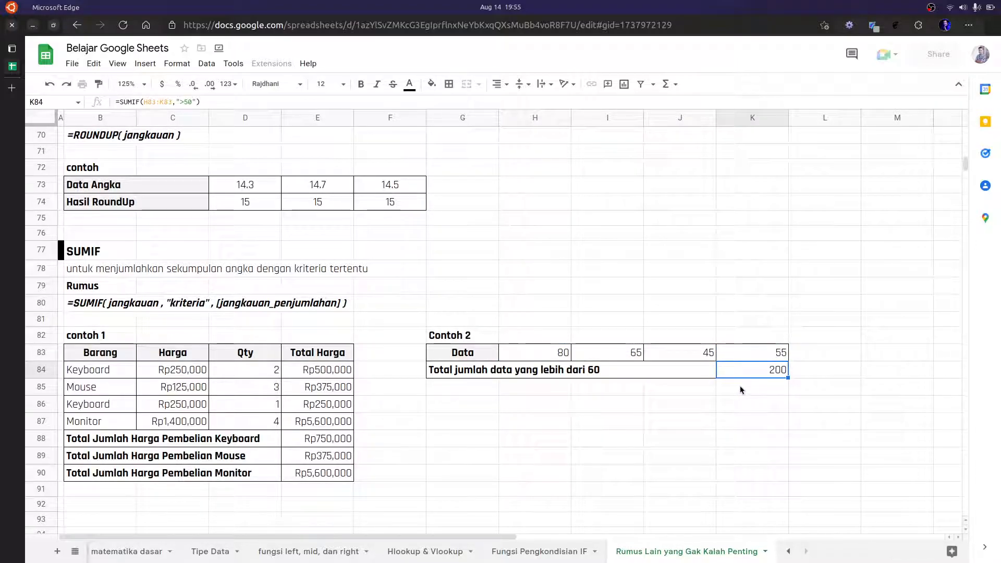
pyautogui.click(329, 310)
pyautogui.click(322, 320)
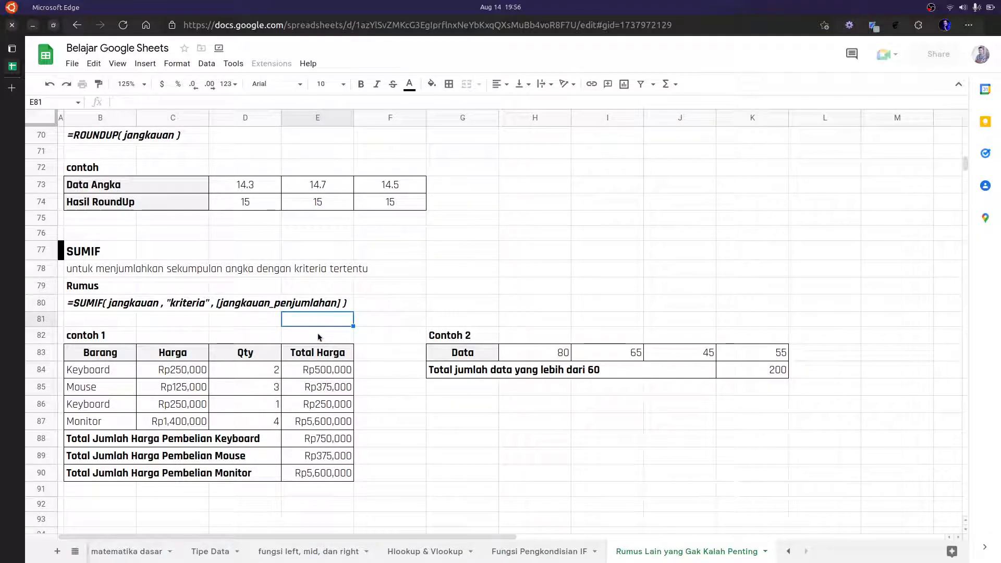
pyautogui.click(277, 303)
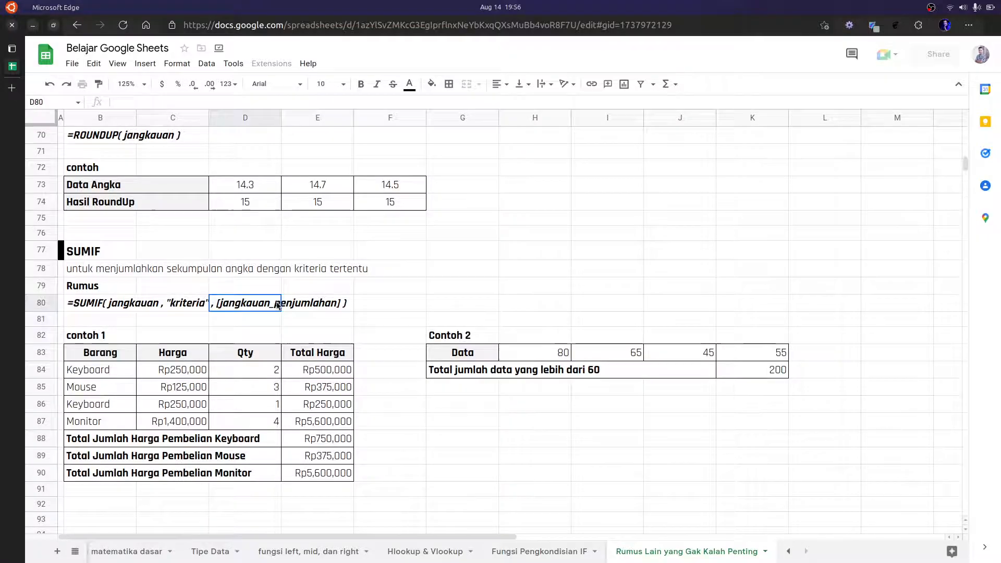
pyautogui.click(526, 357)
pyautogui.keyDown('shift'); pyautogui.click(734, 355); pyautogui.keyUp('shift')
pyautogui.click(749, 369)
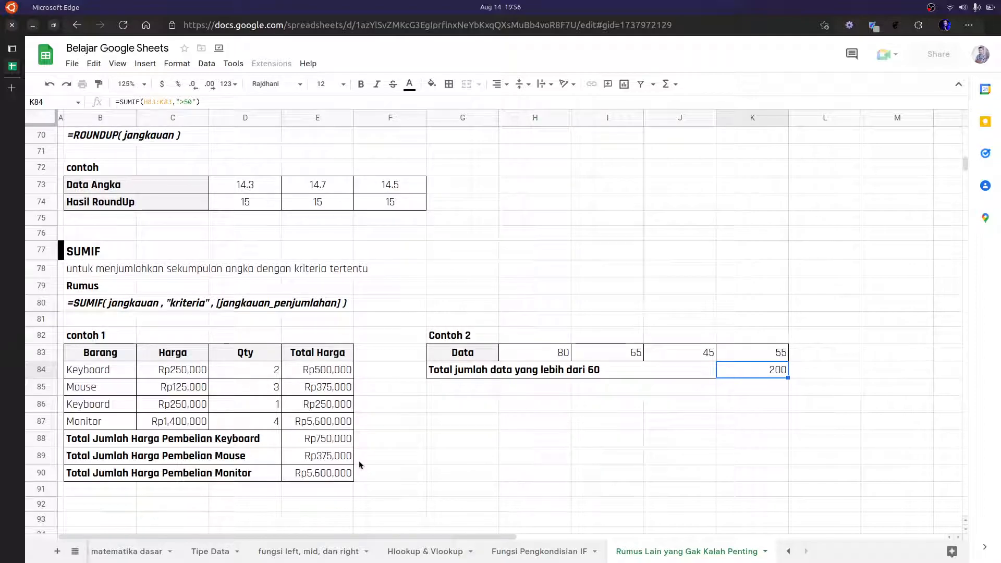
# - Return to the beginning of the sheet and look over the COUNT and COUNTA sections again
pyautogui.scroll(2, 364, 468)
pyautogui.scroll(15, 364, 468)
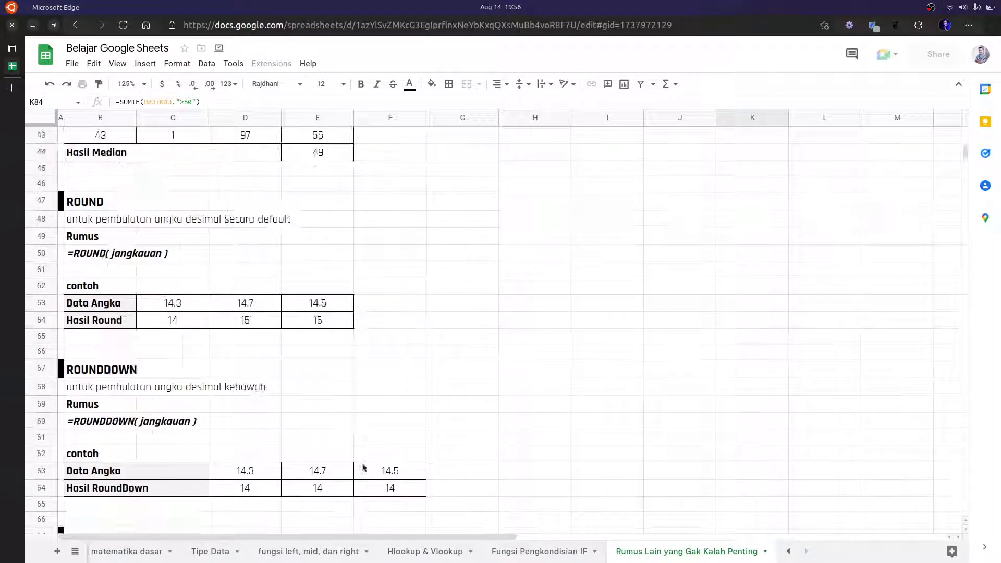
pyautogui.scroll(8, 363, 468)
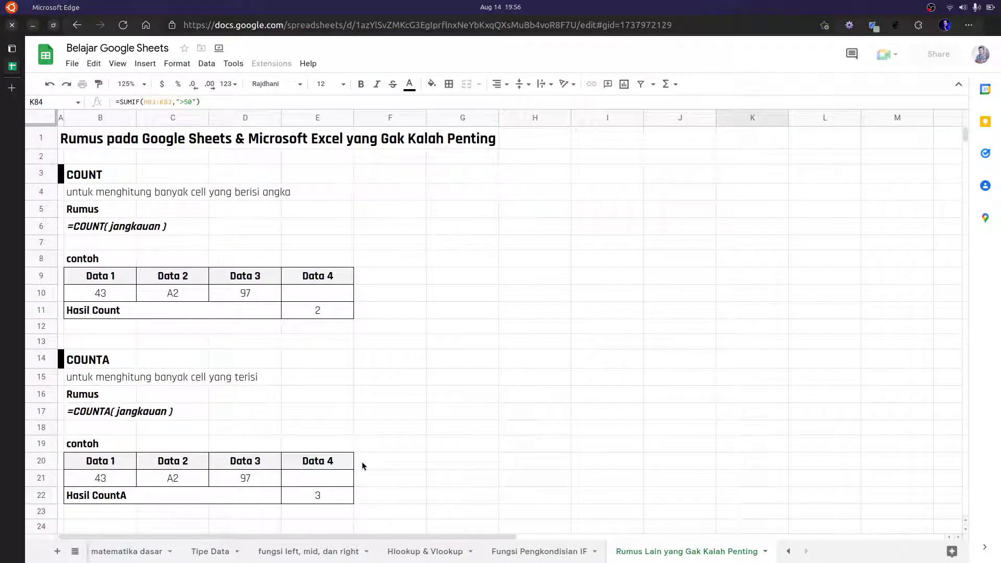
pyautogui.click(218, 182)
pyautogui.click(423, 258)
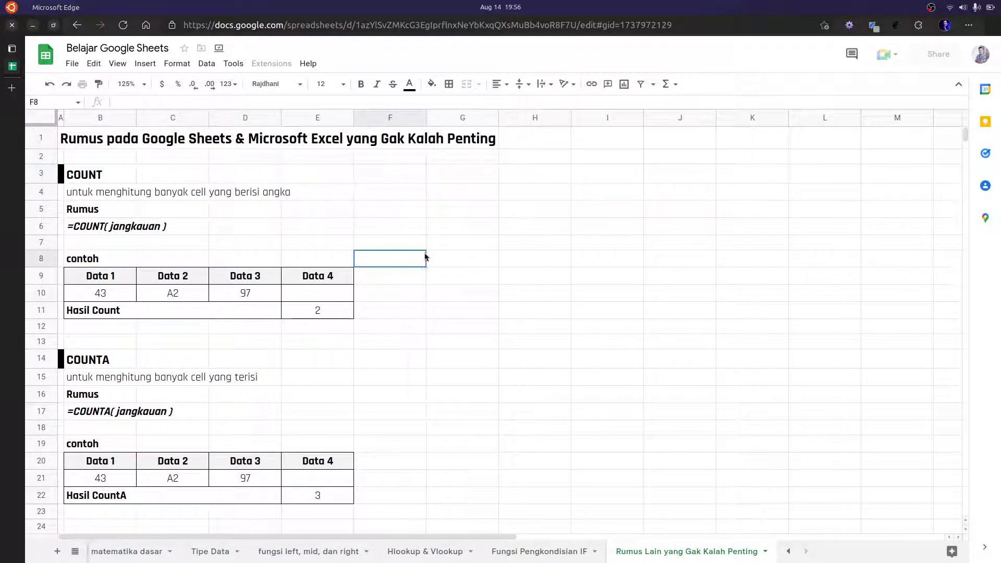
pyautogui.click(477, 283)
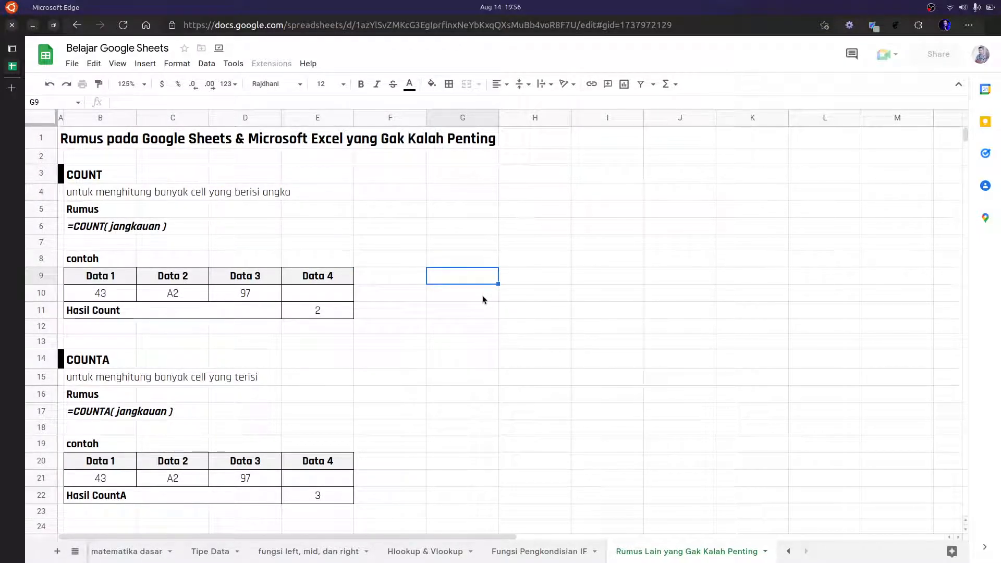